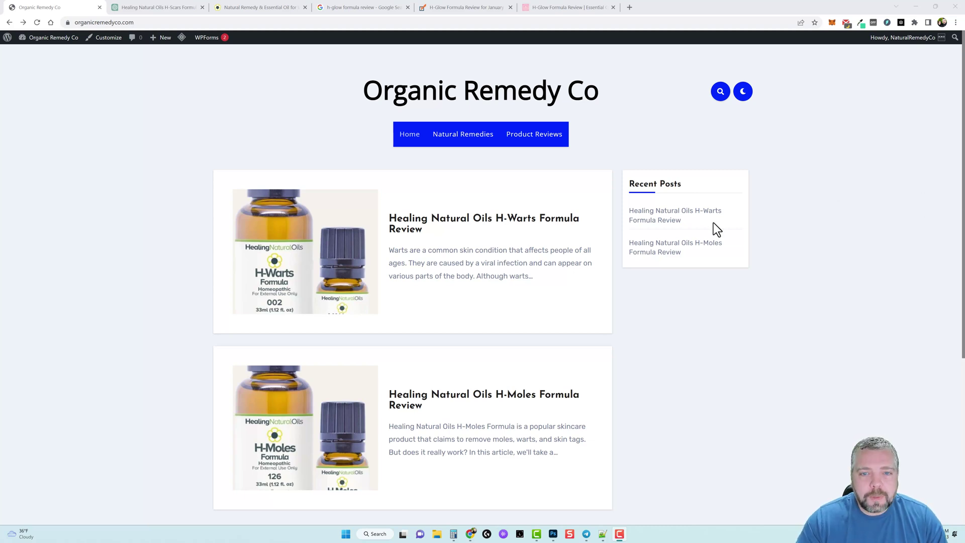
Open the Healing Natural Oils H-Warts Formula Review post from the homepage.
scroll(674, 364, down, 2)
scroll(672, 363, up, 2)
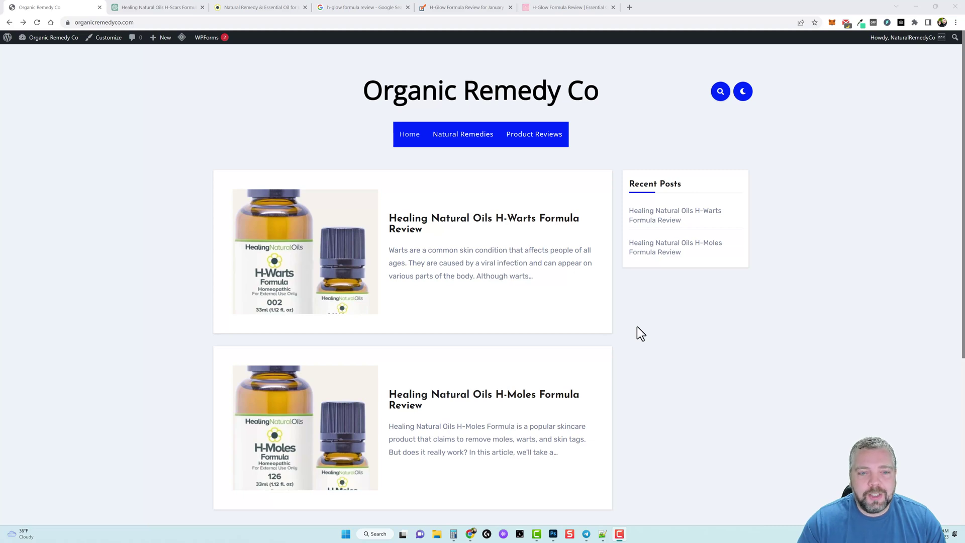
click(462, 225)
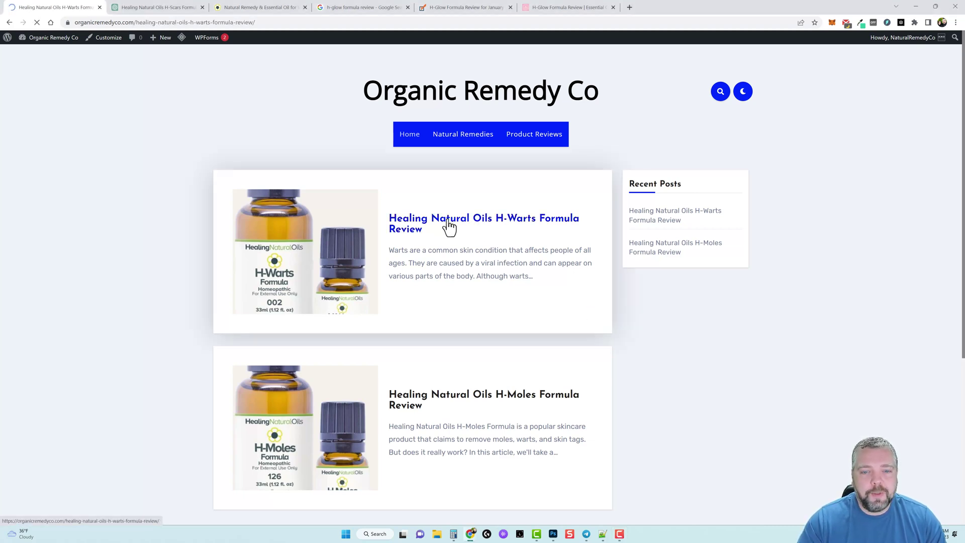
scroll(508, 254, down, 2)
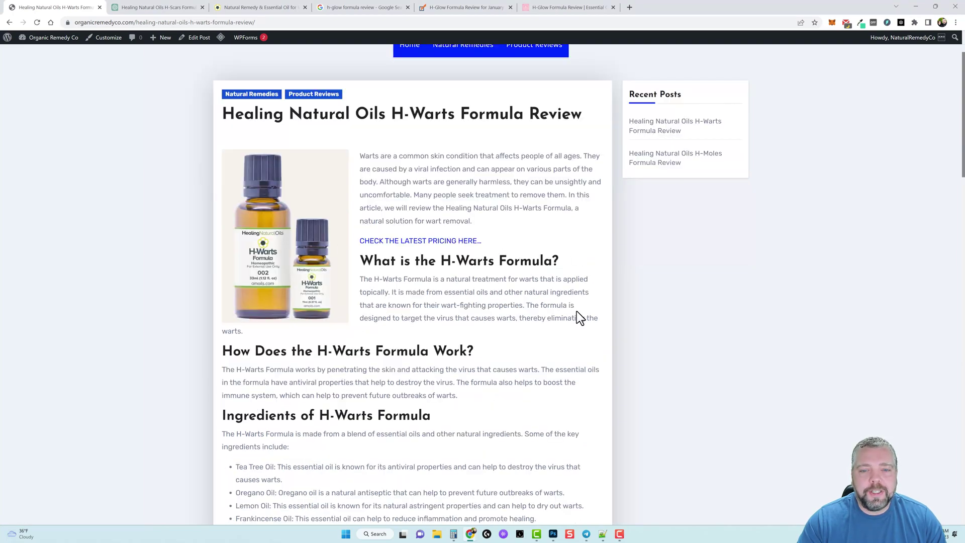
scroll(577, 314, up, 1)
scroll(563, 322, down, 5)
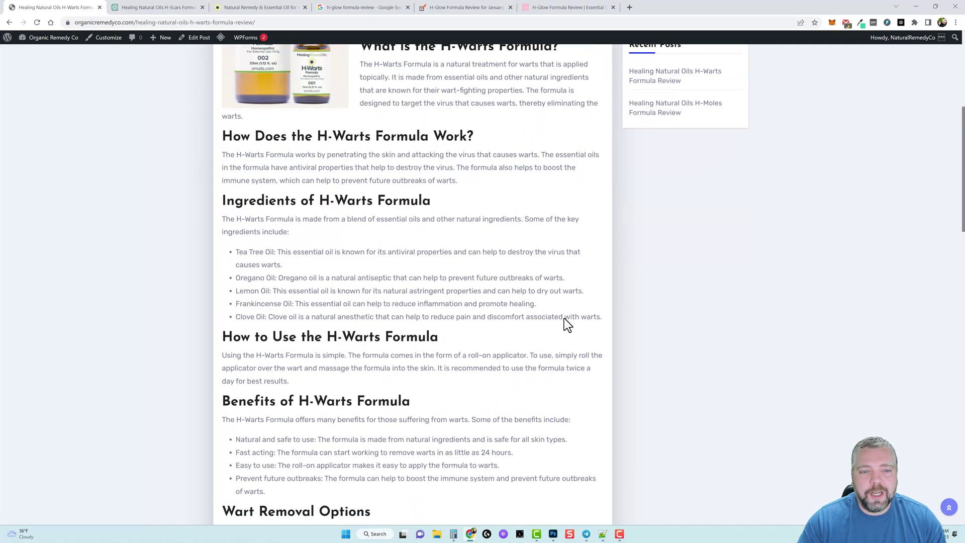
scroll(566, 316, down, 3)
scroll(569, 316, up, 8)
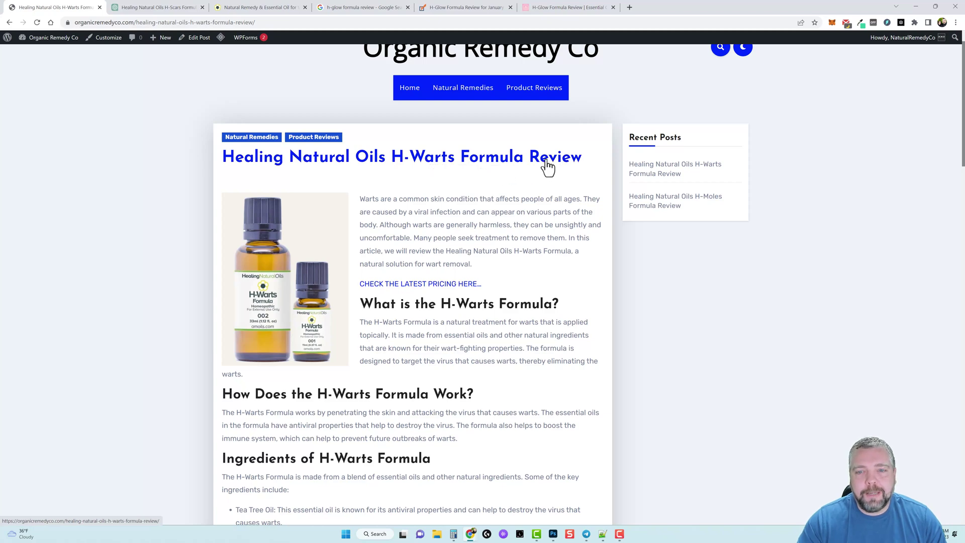
Read through the H-Warts post from introduction to Conclusion, then go to the admin area.
scroll(507, 218, down, 10)
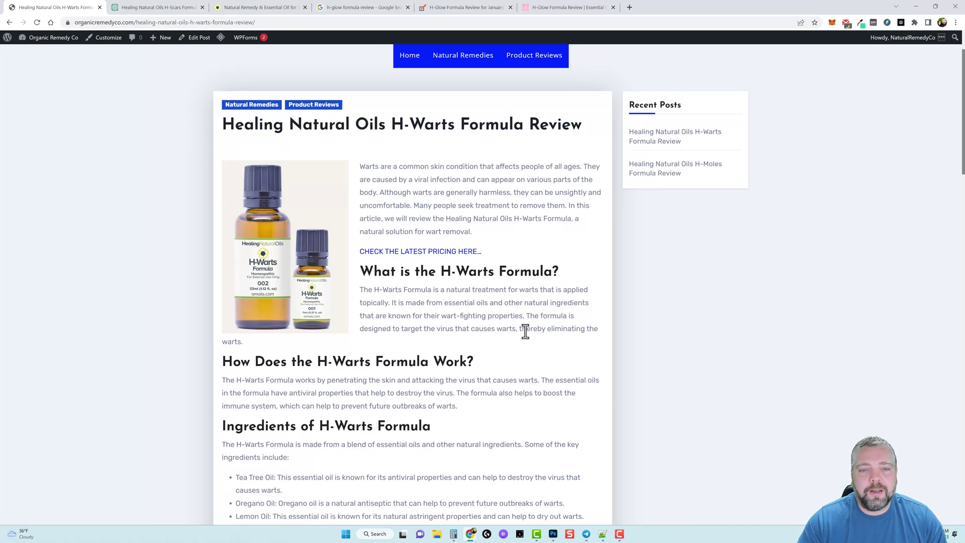
scroll(489, 287, down, 5)
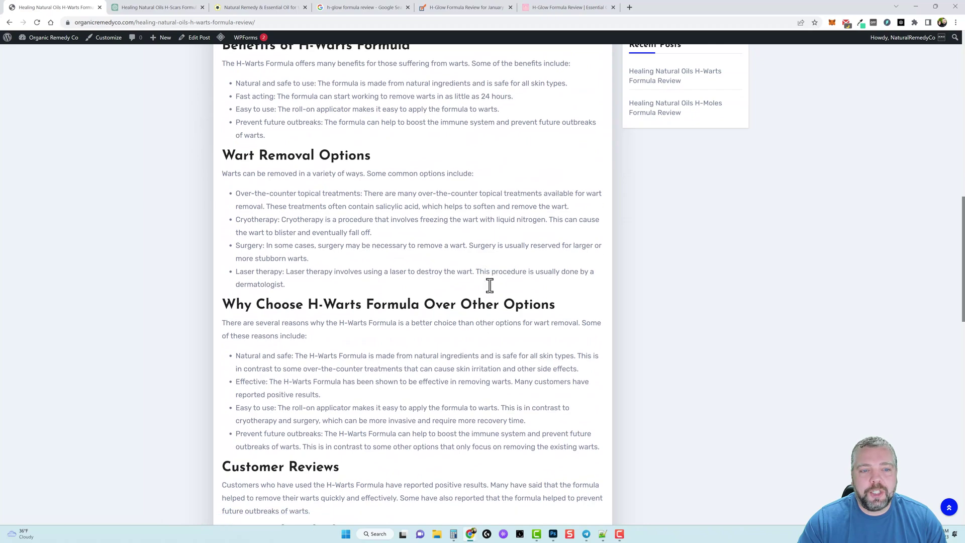
scroll(463, 331, down, 2)
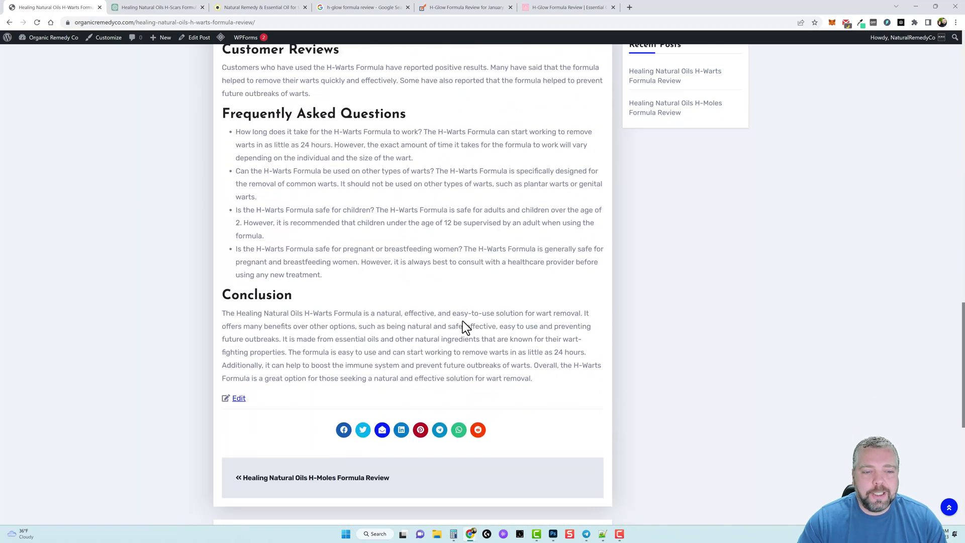
scroll(403, 321, up, 13)
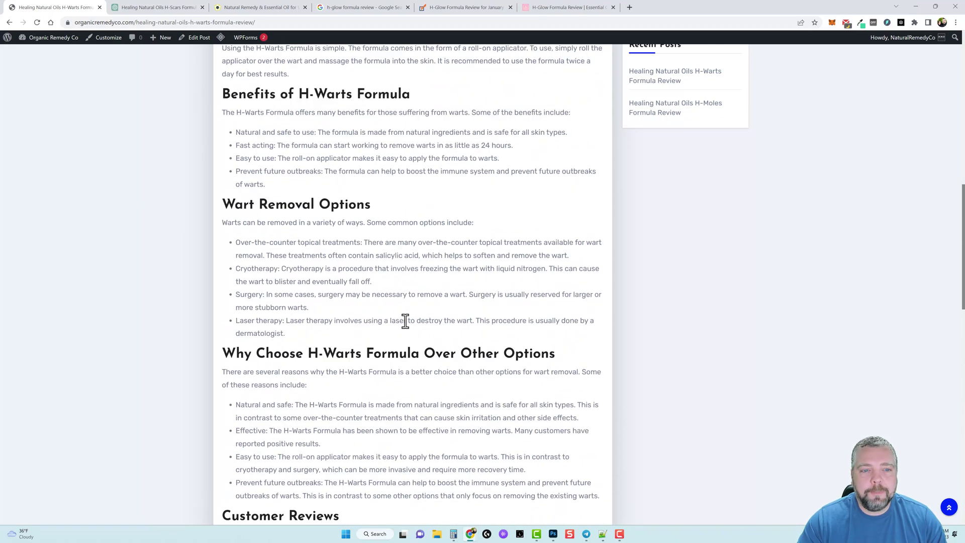
scroll(406, 321, up, 7)
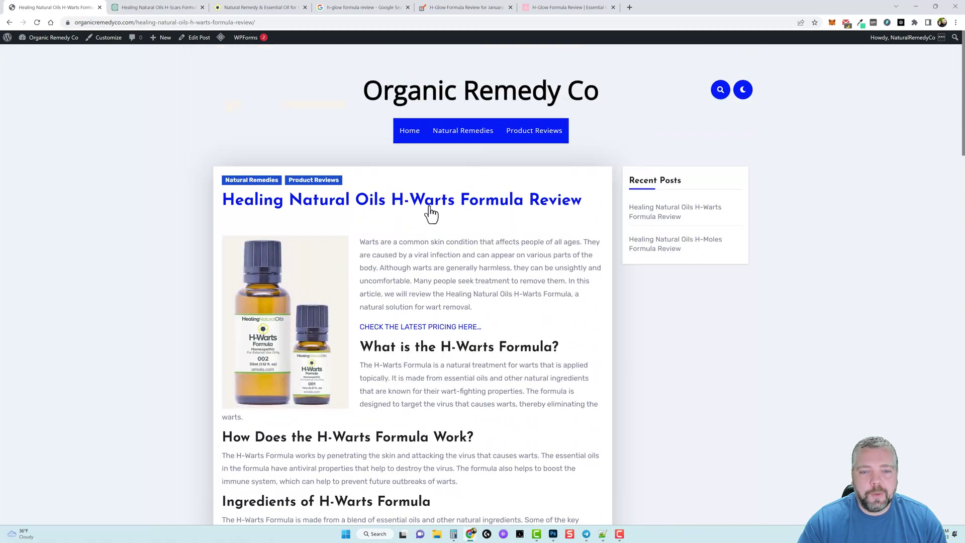
scroll(415, 306, down, 4)
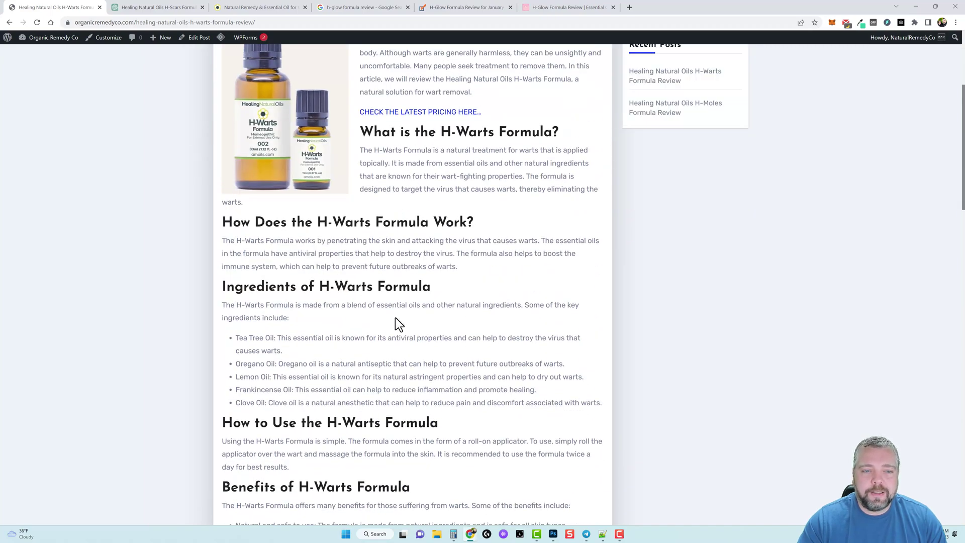
scroll(393, 316, down, 5)
scroll(397, 291, down, 4)
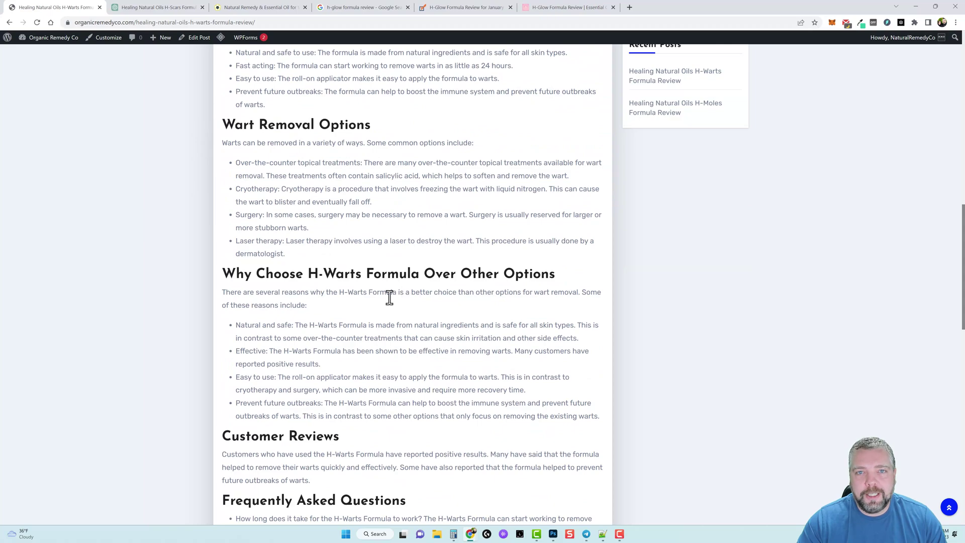
scroll(402, 286, up, 3)
scroll(323, 301, down, 6)
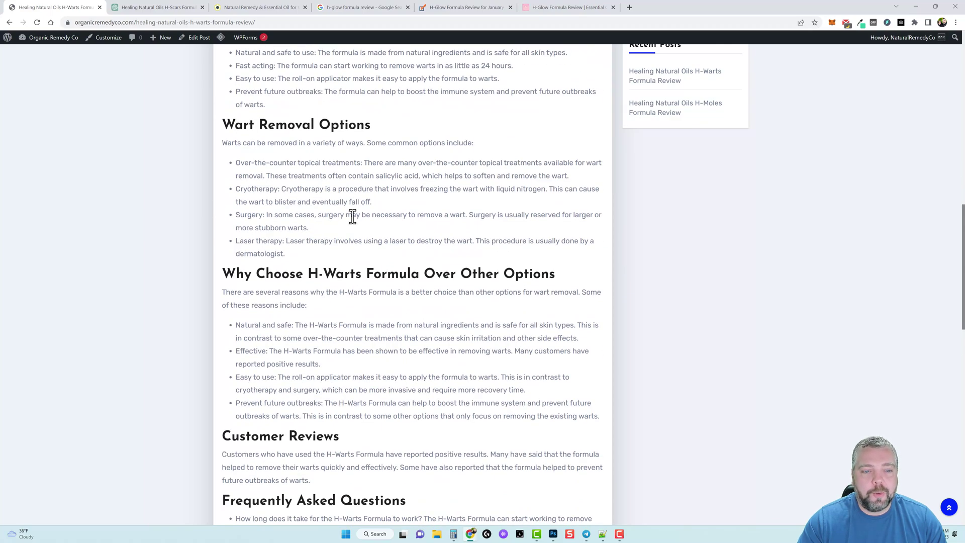
scroll(352, 334, down, 2)
scroll(383, 372, down, 3)
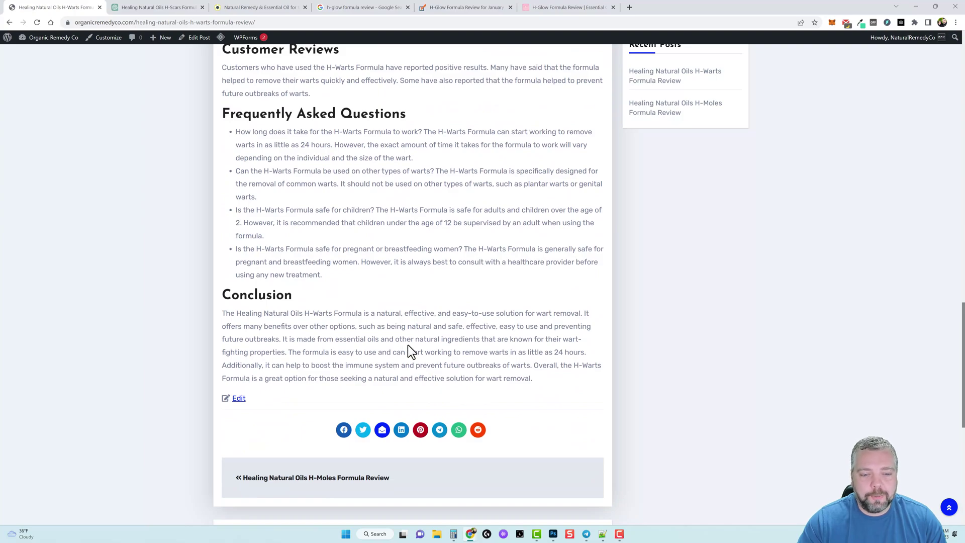
scroll(417, 349, up, 6)
scroll(432, 349, up, 9)
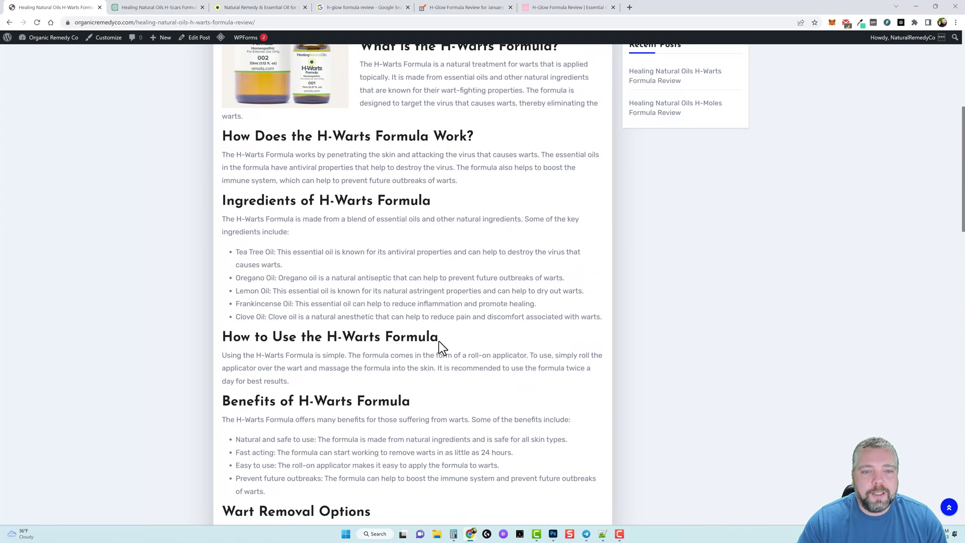
scroll(439, 342, down, 16)
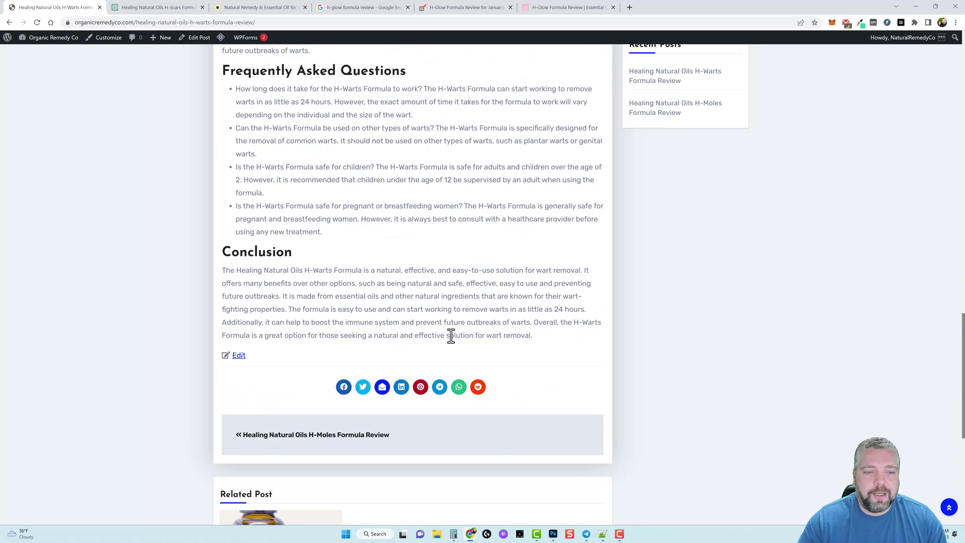
scroll(450, 335, up, 18)
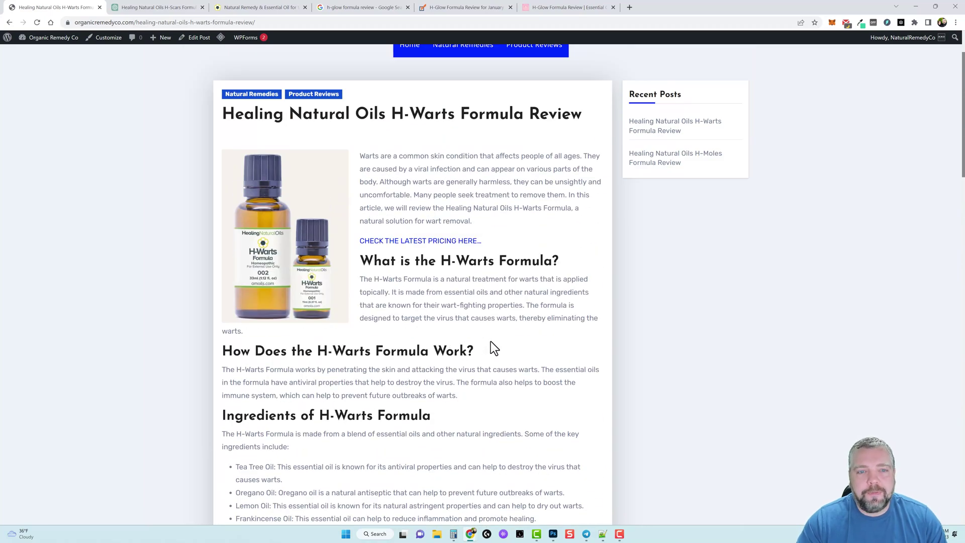
scroll(490, 342, up, 2)
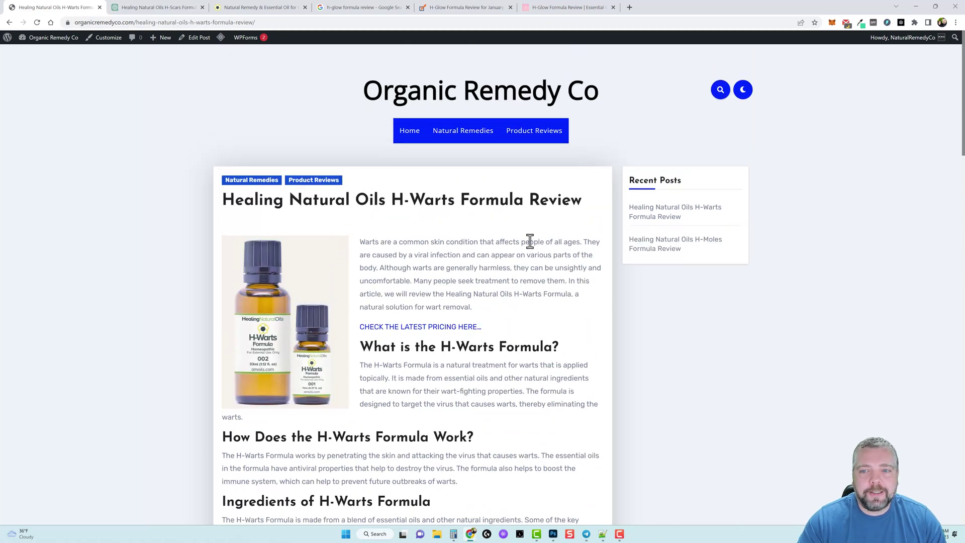
mouse_move(8, 38)
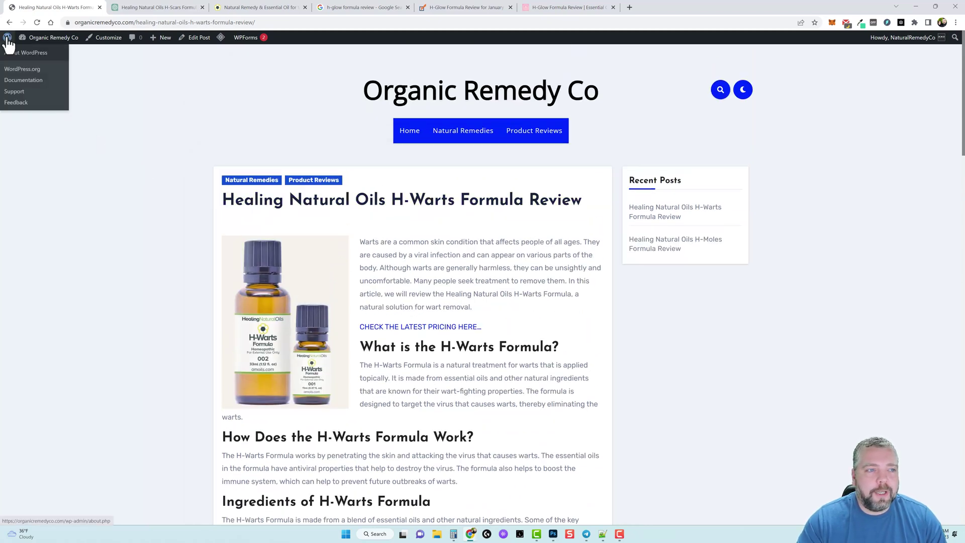
click(23, 69)
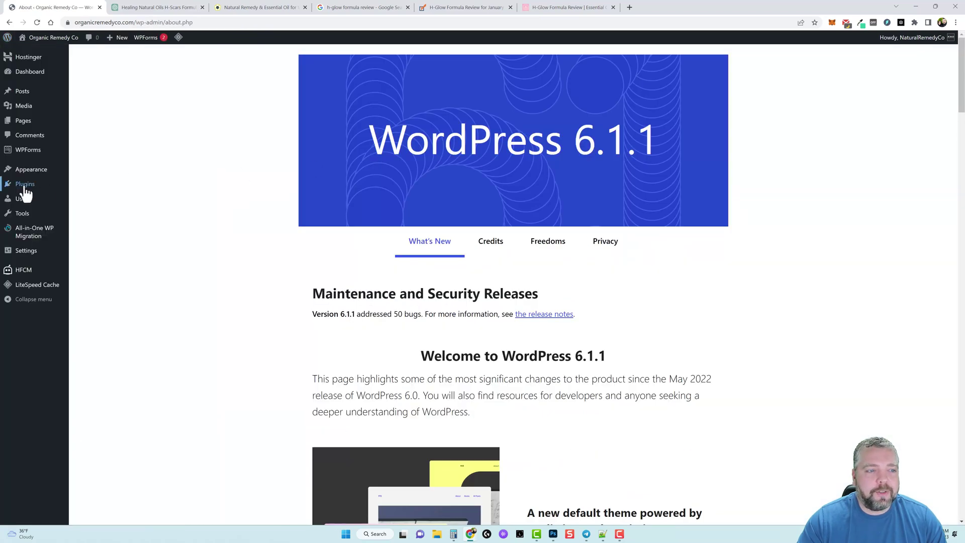
Create a blank post via Posts > Add New in the WordPress admin.
mouse_move(23, 186)
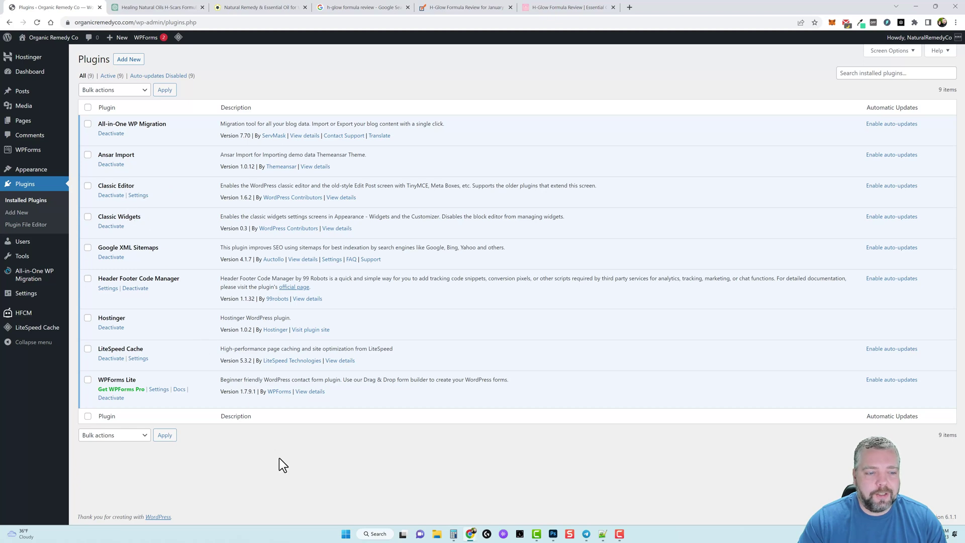
click(24, 93)
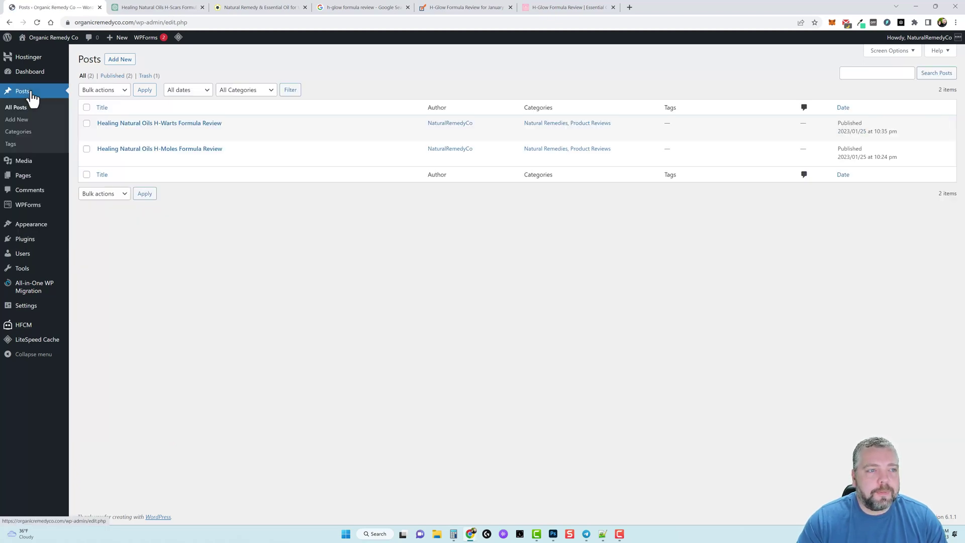
click(120, 61)
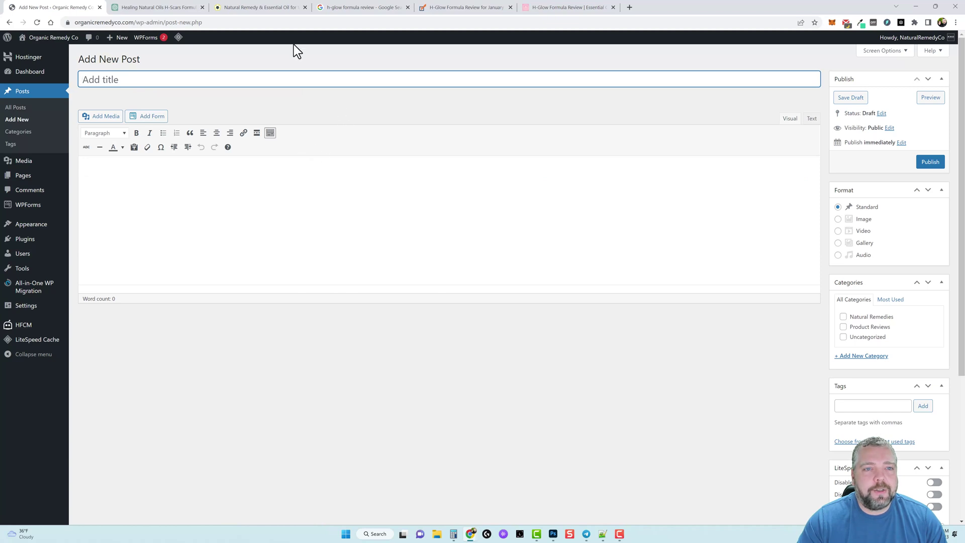
click(265, 9)
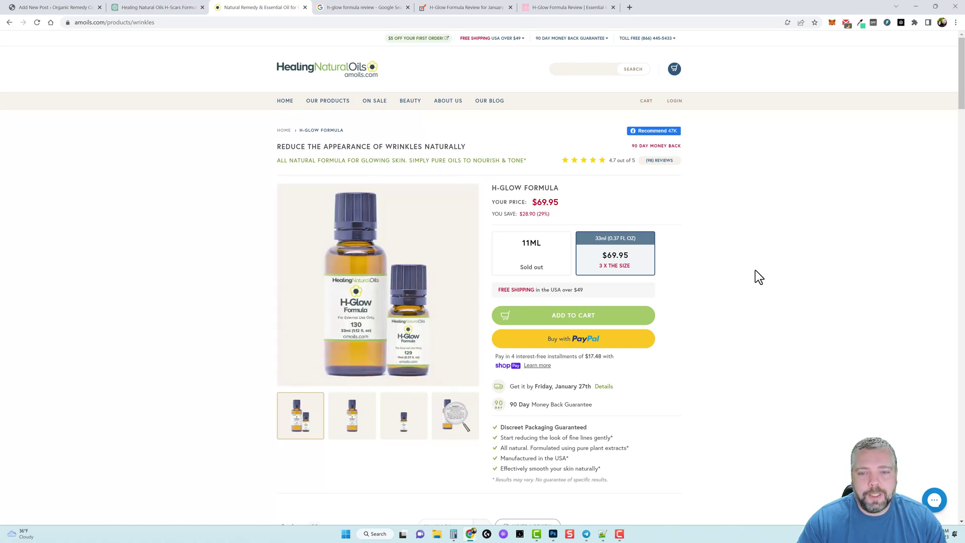
Select the H-GLOW FORMULA product name on the amoils.com product page.
drag(492, 188, 556, 189)
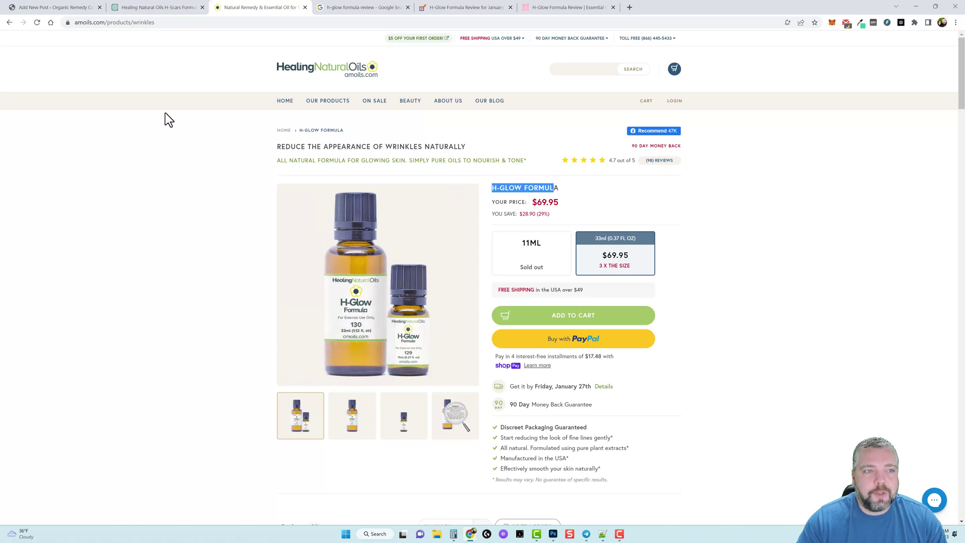
click(157, 9)
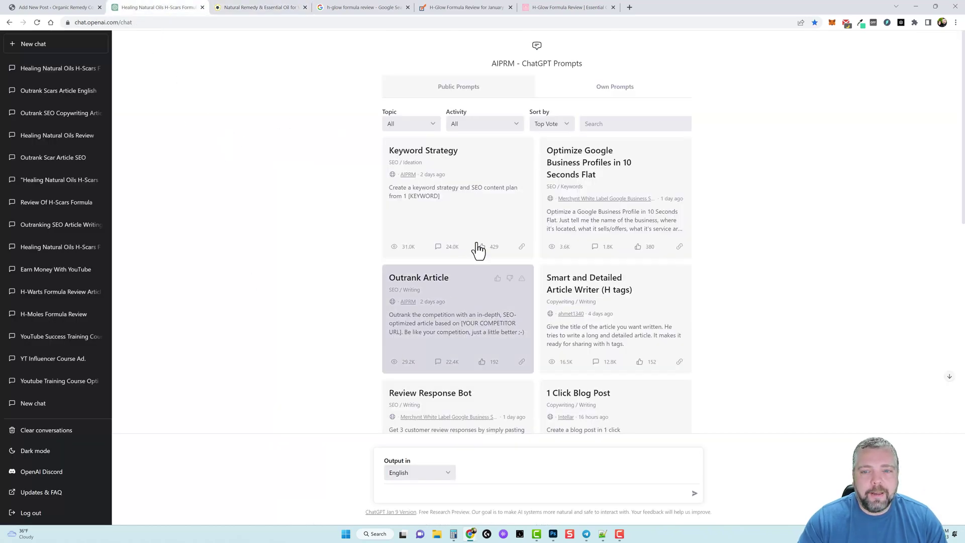
Load the Outrank Article prompt from the AIPRM prompt library.
scroll(548, 212, down, 8)
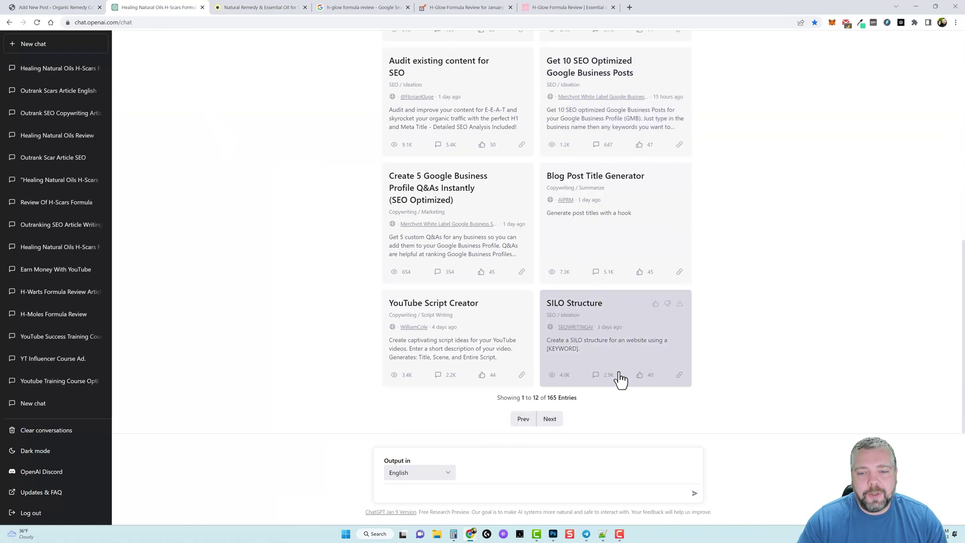
double_click(552, 397)
scroll(540, 301, up, 10)
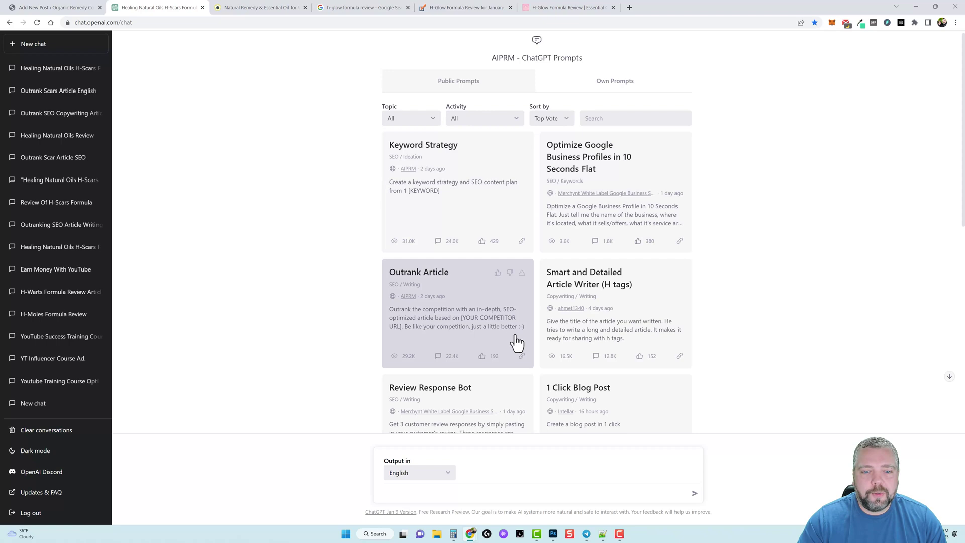
click(460, 324)
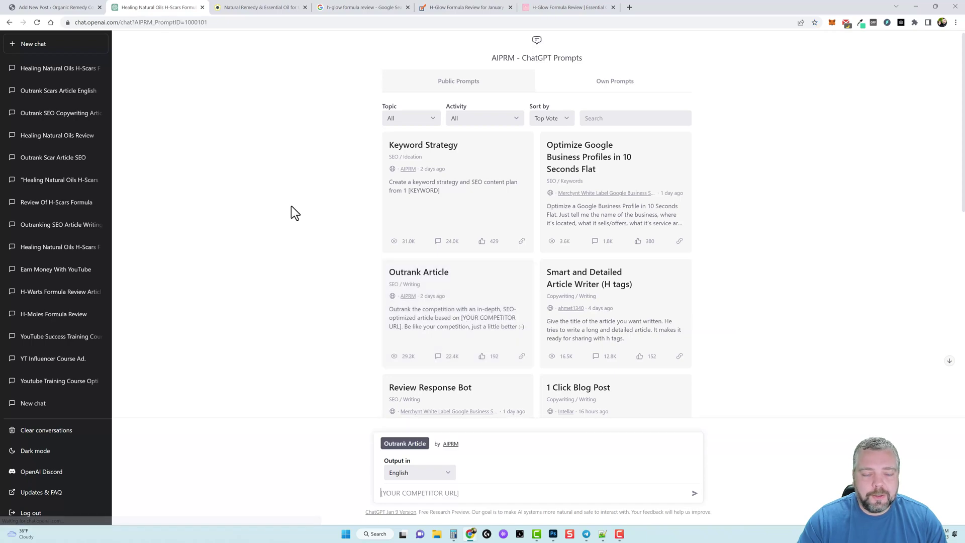
click(267, 8)
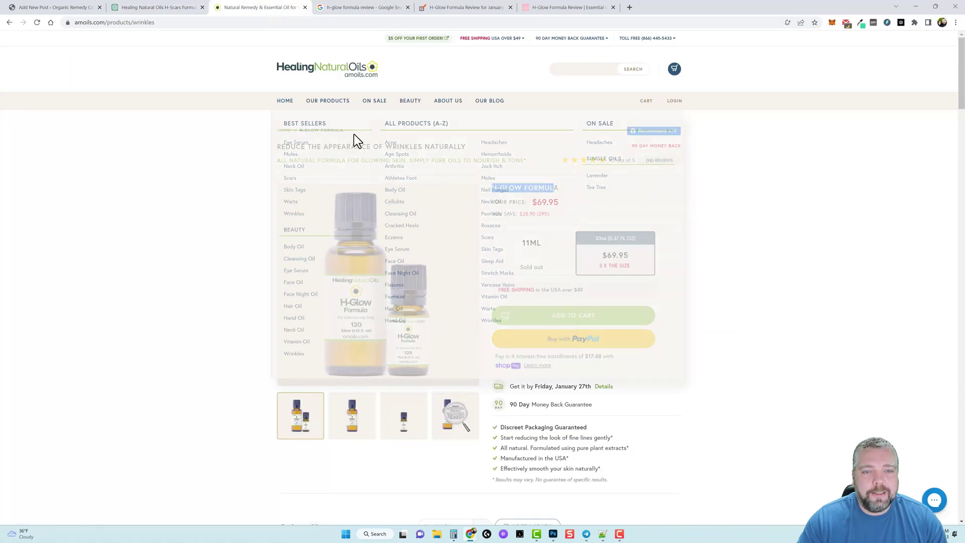
Browse the H-Glow review results on Top Consumer Reviews and Blended Gardens.
click(359, 8)
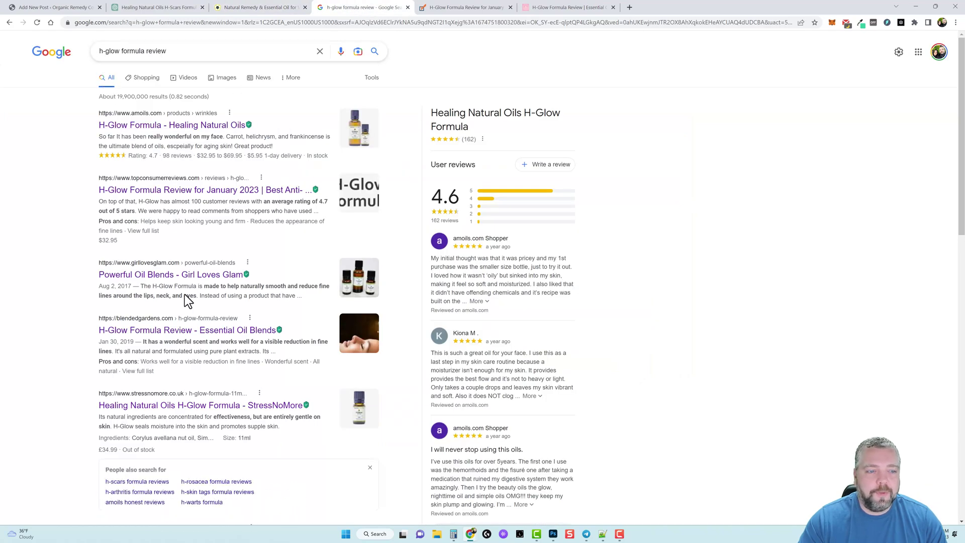
scroll(178, 201, down, 4)
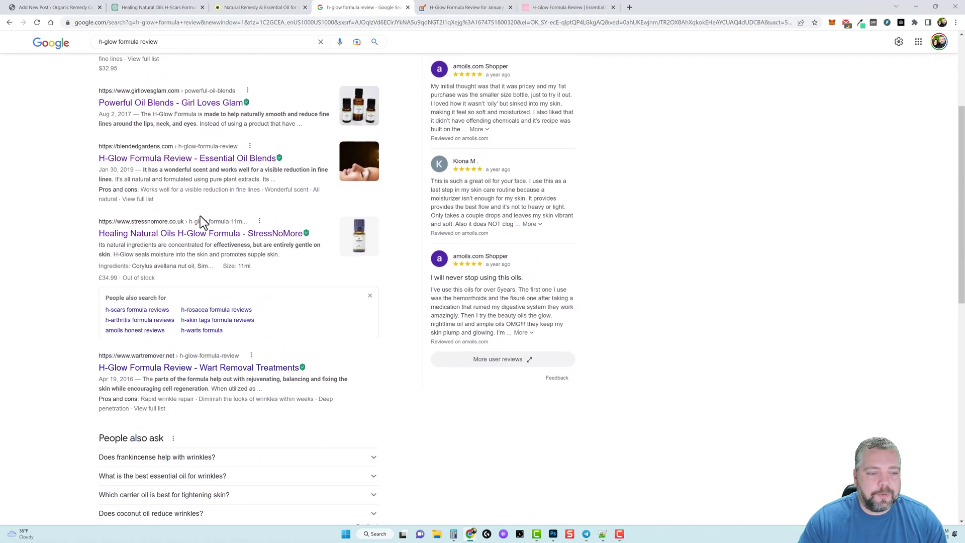
scroll(200, 218, up, 5)
click(454, 7)
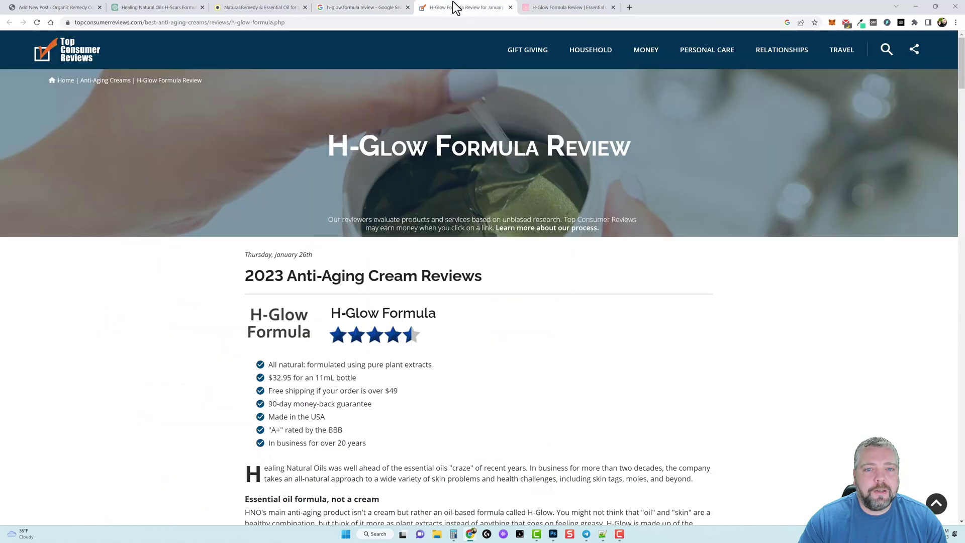
click(526, 9)
scroll(302, 219, down, 2)
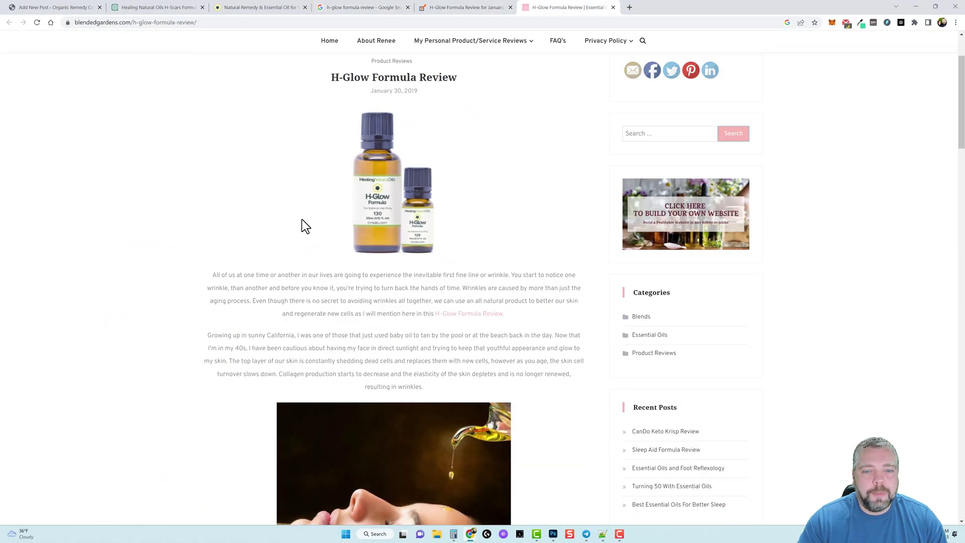
scroll(301, 219, down, 18)
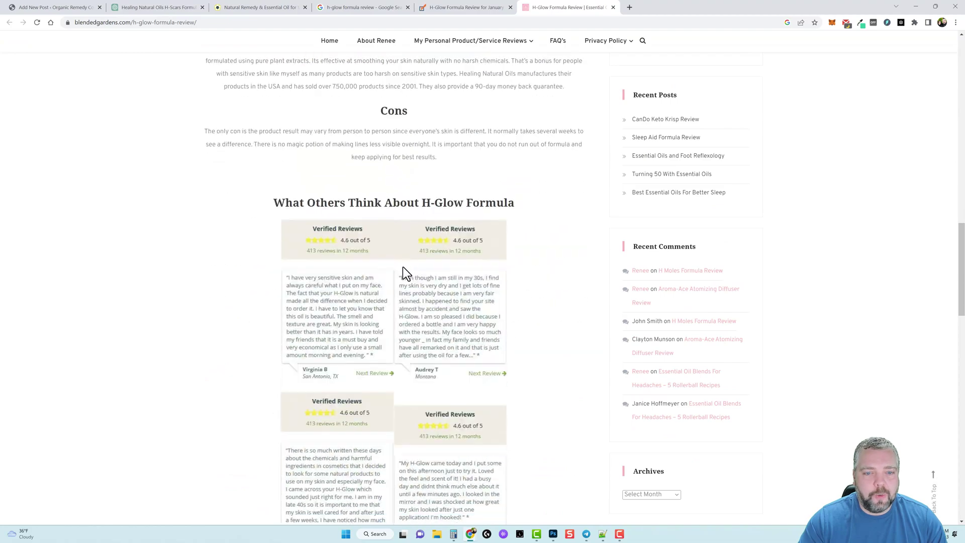
scroll(404, 265, up, 20)
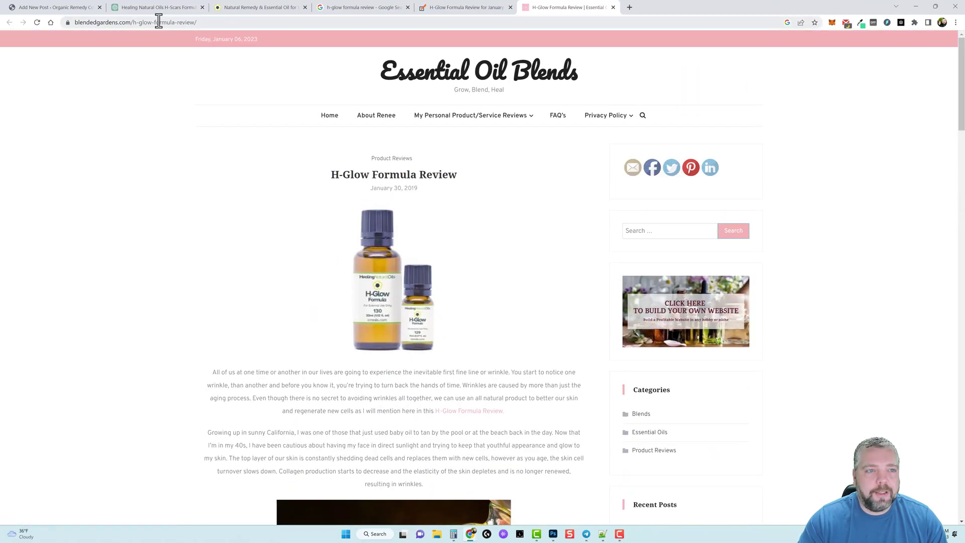
Copy the blendedgardens H-Glow review page URL.
click(159, 21)
key(ctrl+c)
right_click(157, 21)
click(189, 79)
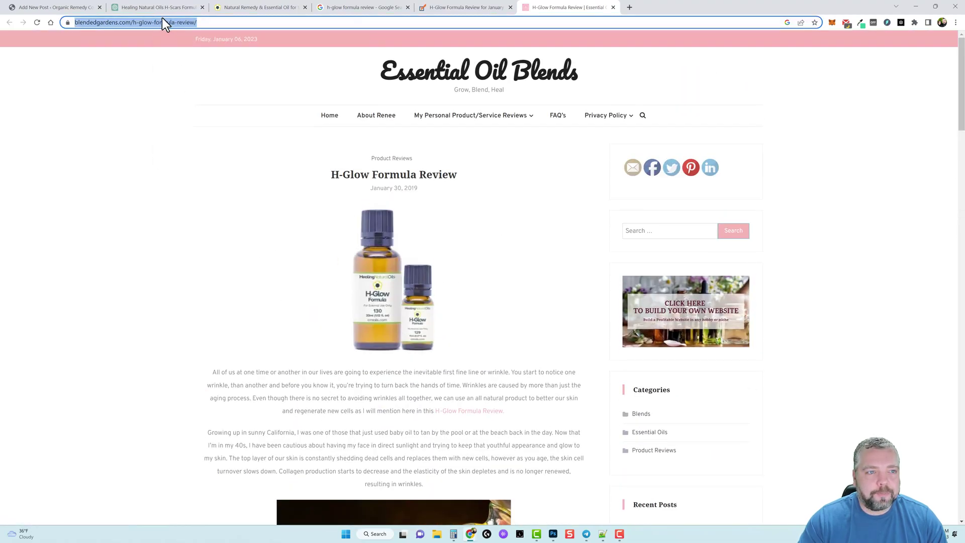
click(154, 4)
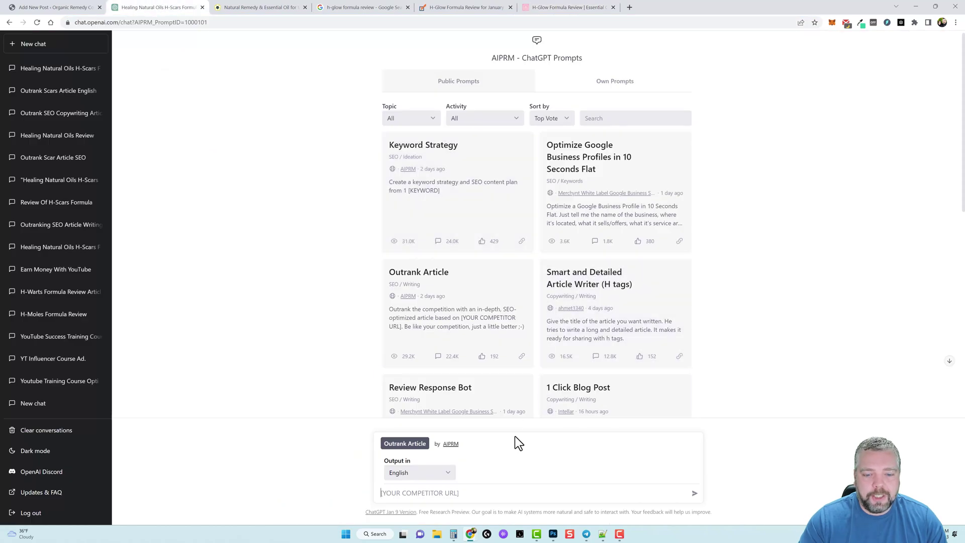
Paste the blendedgardens review URL into the Outrank Article prompt and send it.
right_click(466, 493)
click(497, 426)
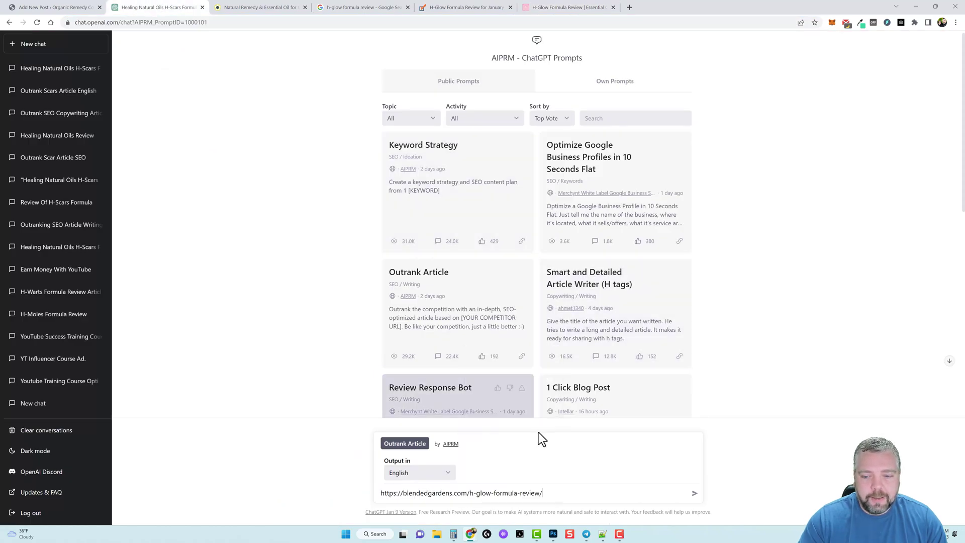
click(694, 493)
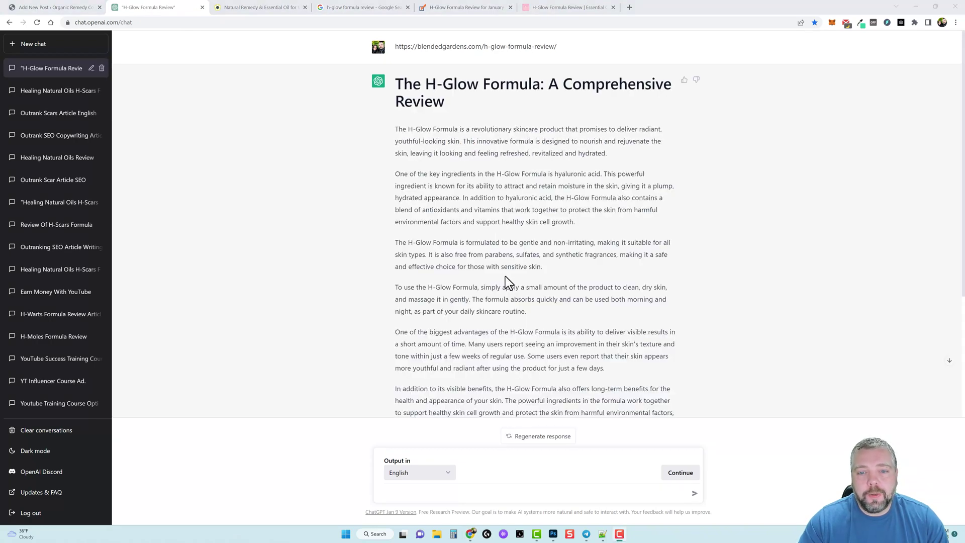
scroll(505, 276, down, 2)
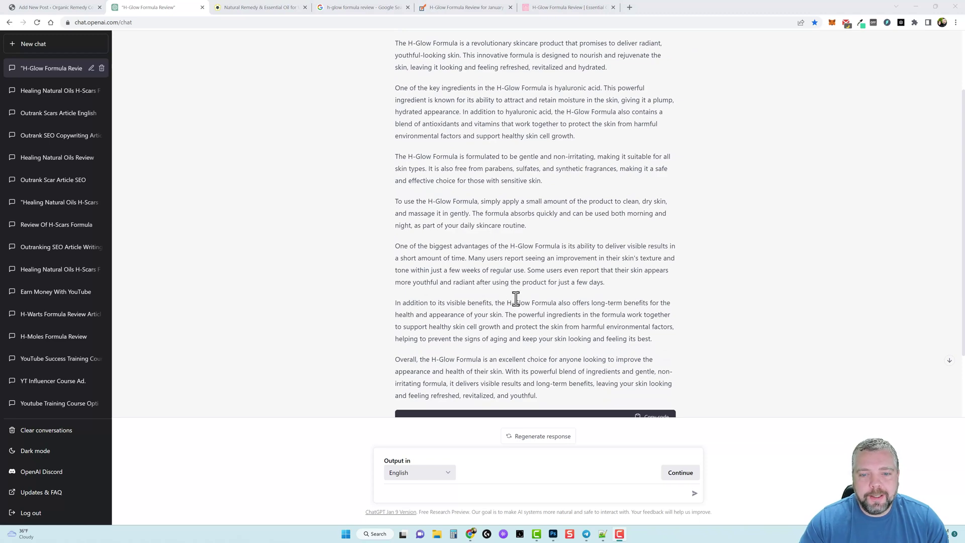
scroll(514, 298, up, 2)
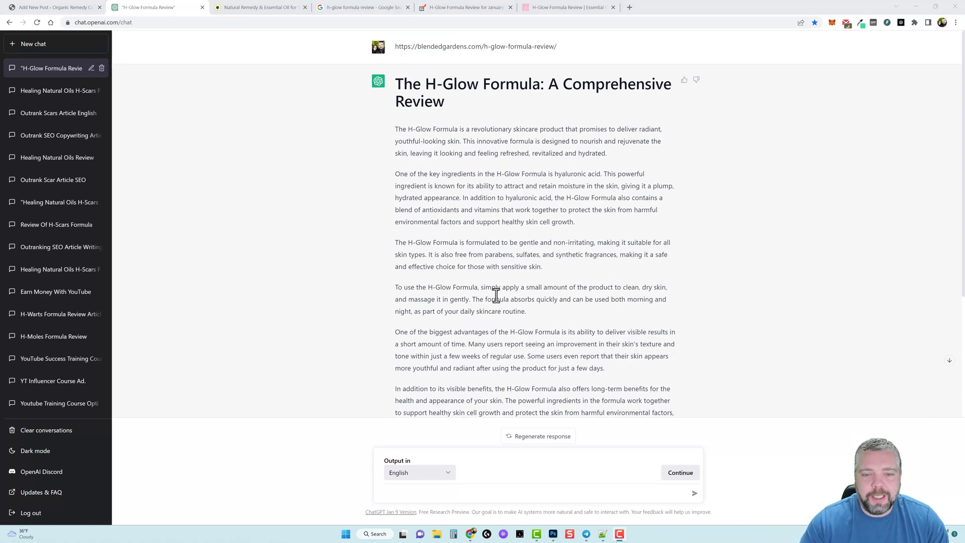
scroll(497, 291, down, 4)
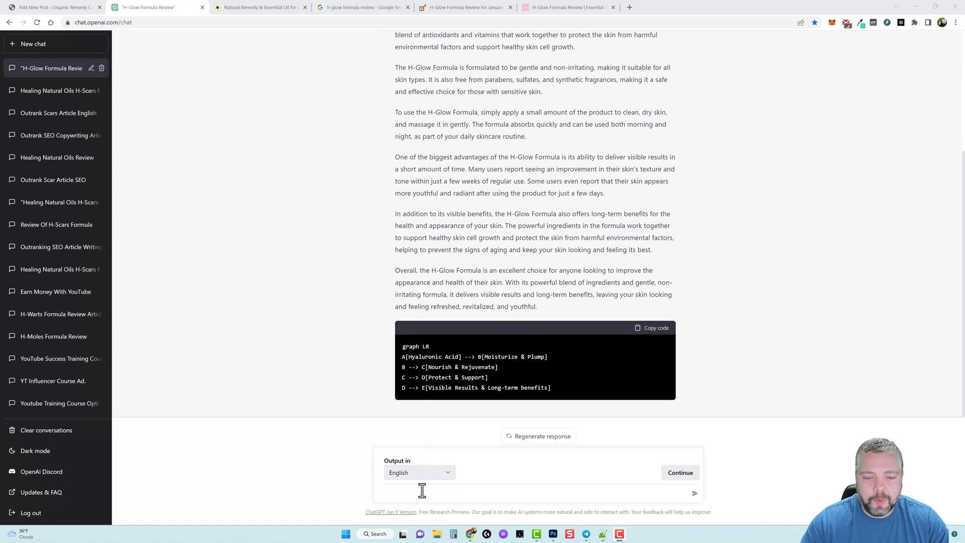
Ask ChatGPT to add h2 and h3 subtitles and bullet points to the review.
click(430, 491)
text(Add)
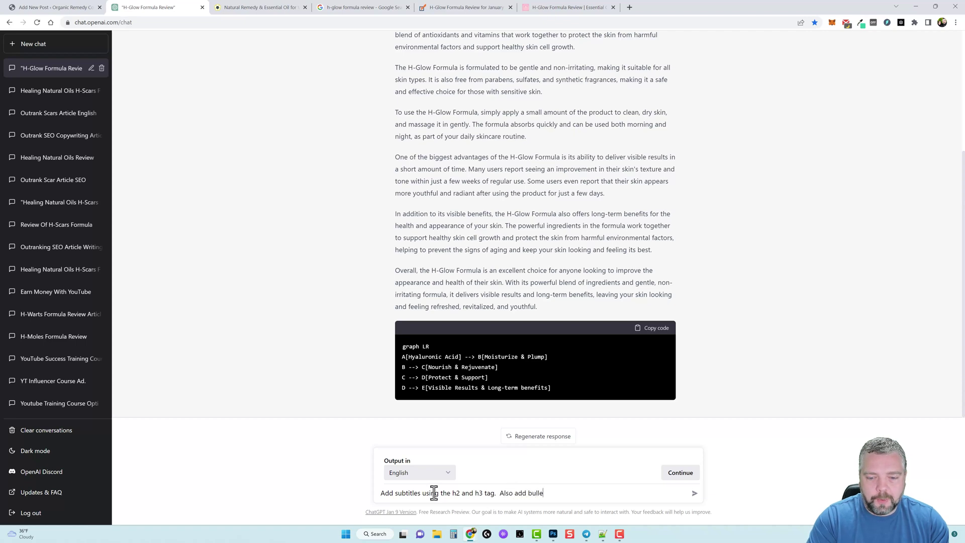
key(Return)
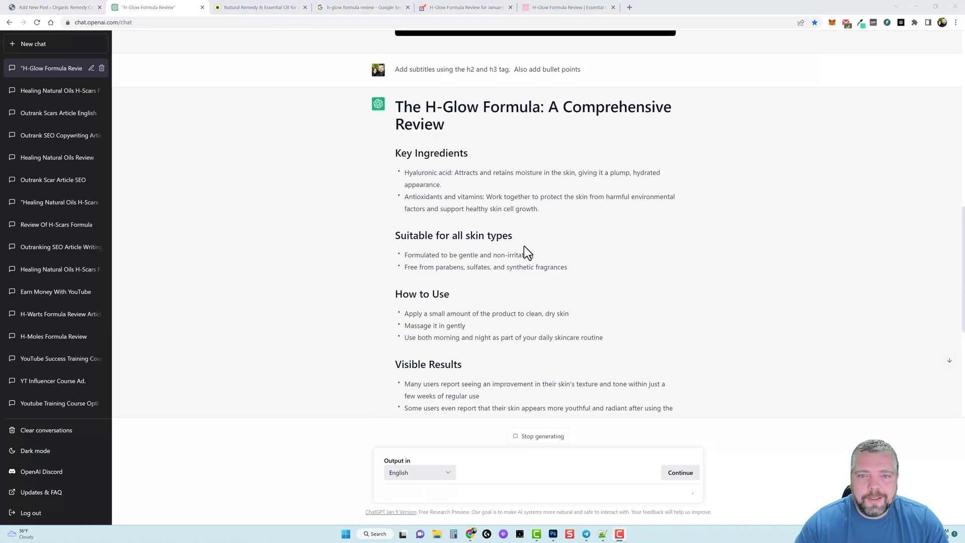
scroll(521, 258, up, 10)
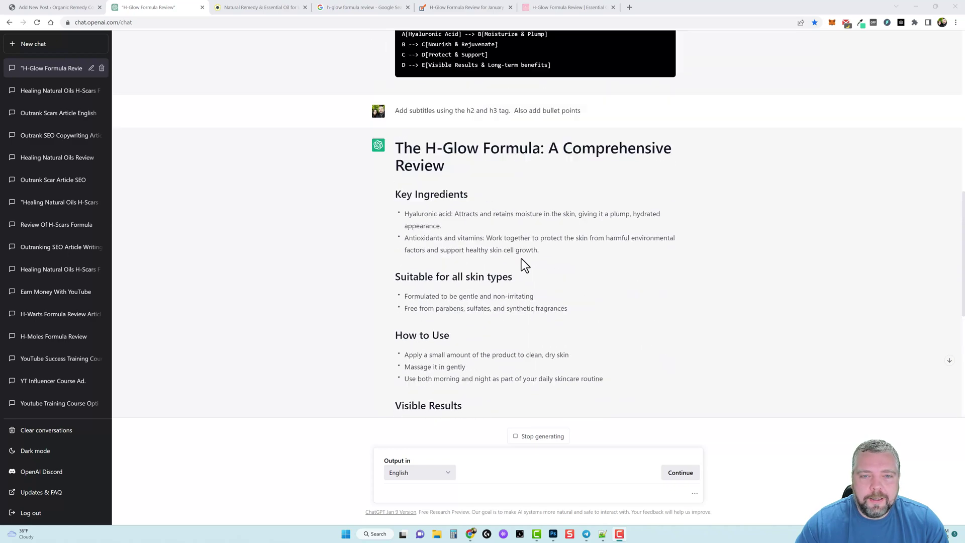
scroll(521, 258, up, 15)
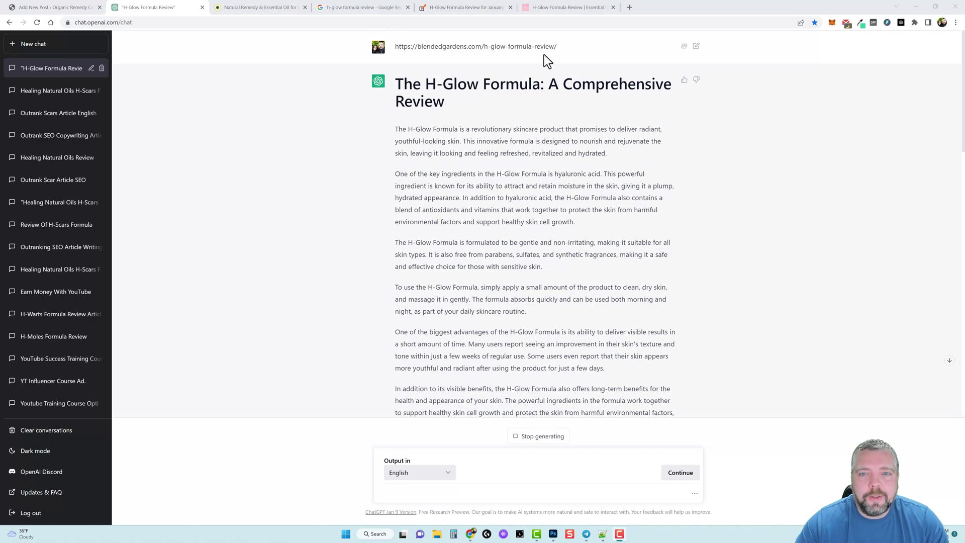
Copy the blendedgardens URL from the earlier chat message.
triple_click(552, 47)
right_click(553, 50)
click(559, 55)
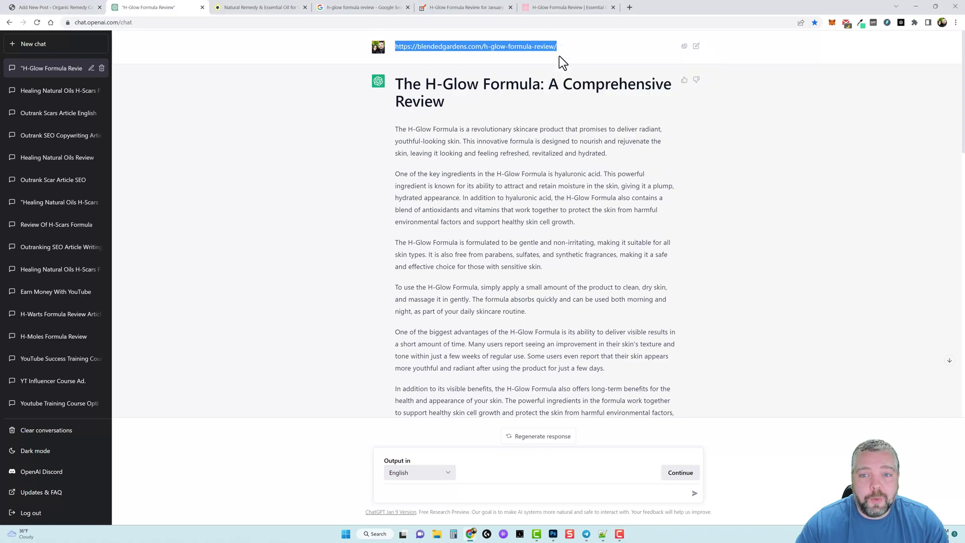
In a fresh chat, run the Outrank Article prompt on the copied blendedgardens URL.
click(36, 50)
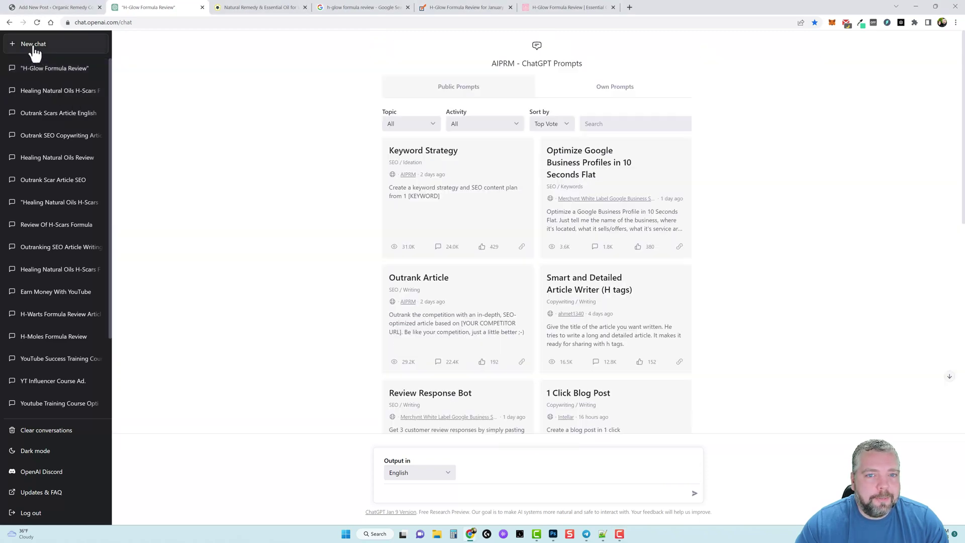
click(461, 299)
scroll(312, 289, down, 5)
right_click(438, 493)
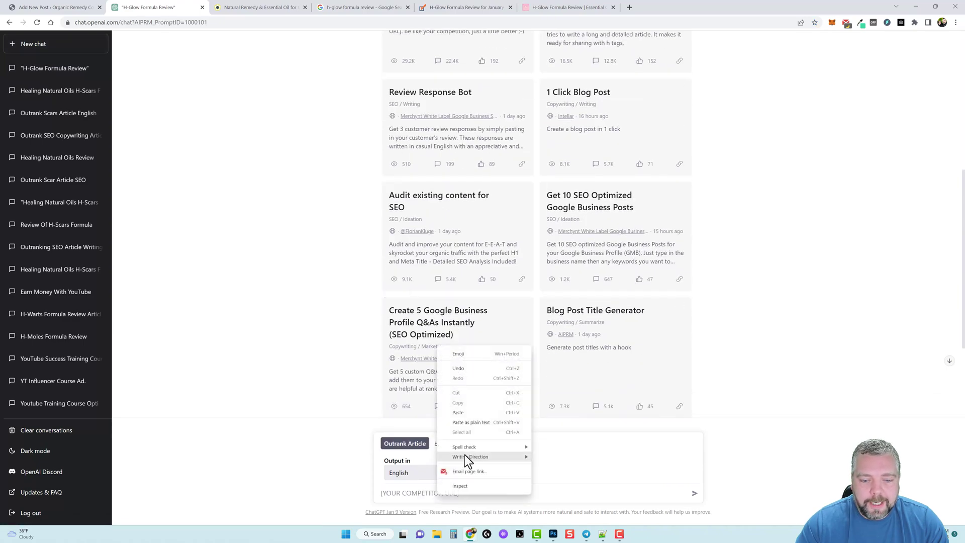
click(463, 413)
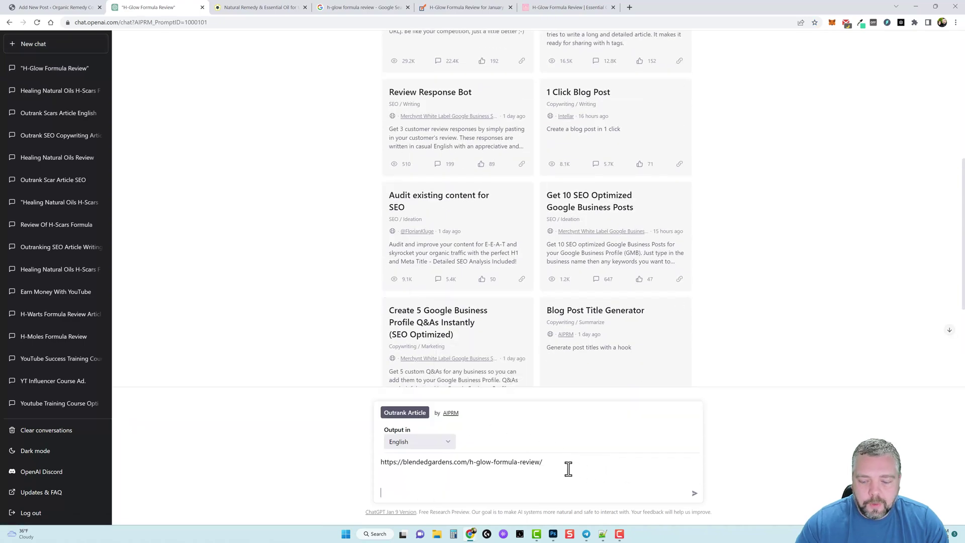
key(BackSpace)
key(BackSpace)
key(BackSpace)
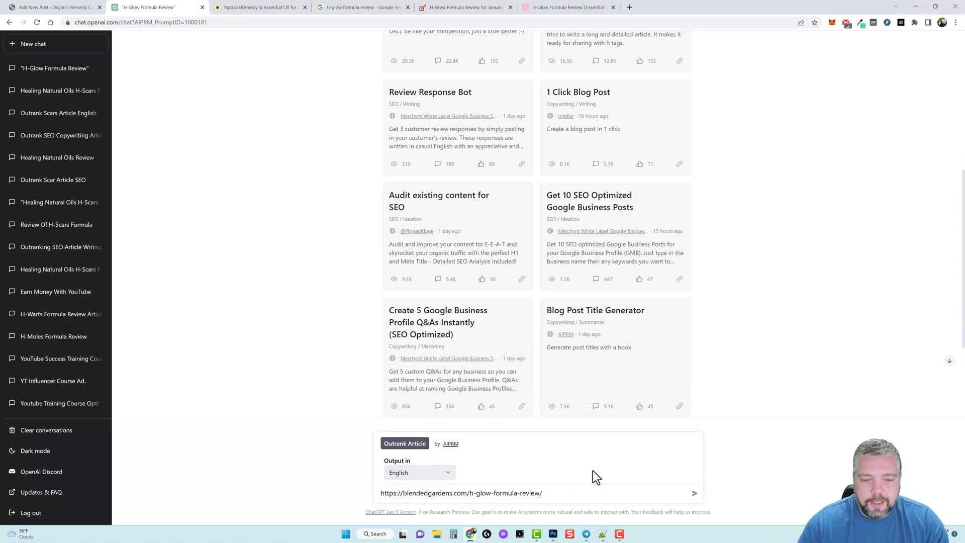
click(694, 493)
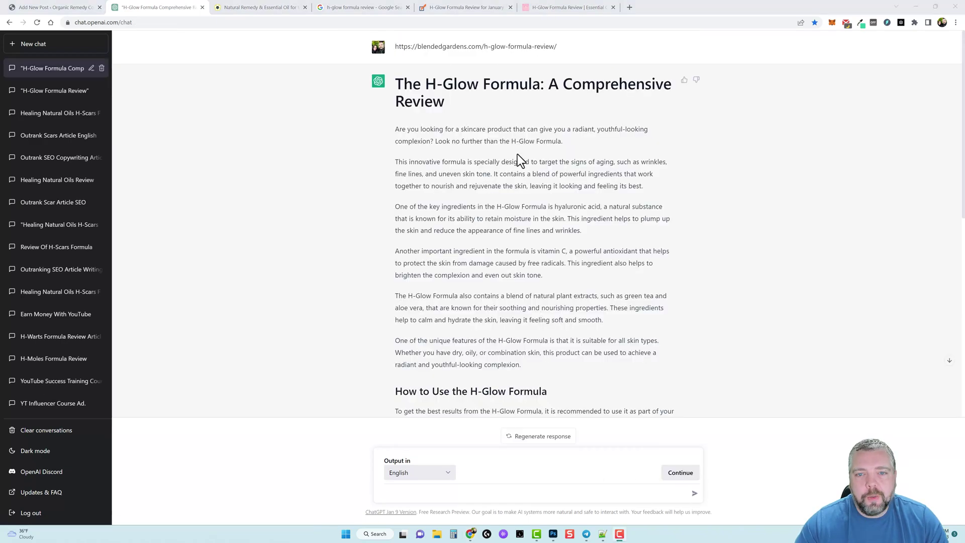
Look over the new article, then switch to the earlier H-Glow Formula Review chat.
scroll(520, 302, down, 4)
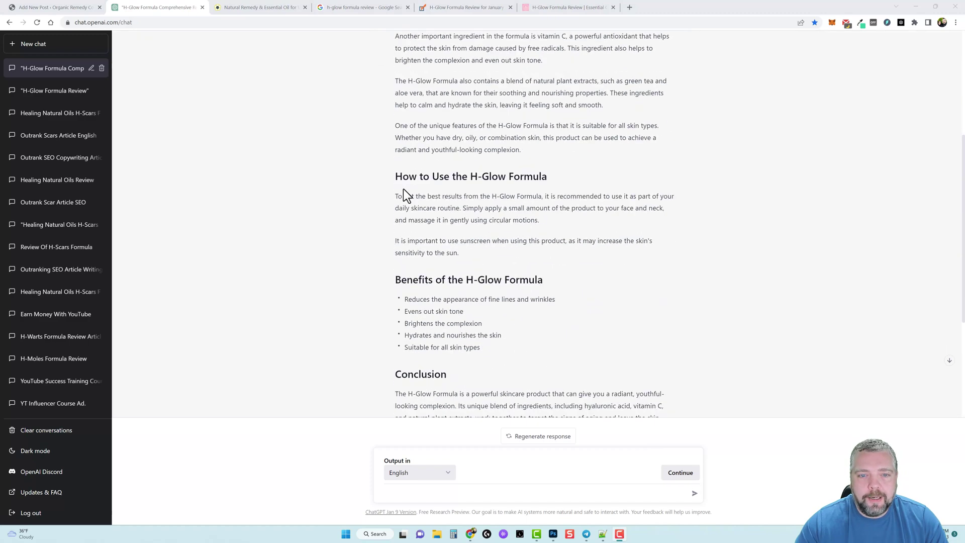
drag(396, 175, 598, 196)
scroll(521, 332, down, 3)
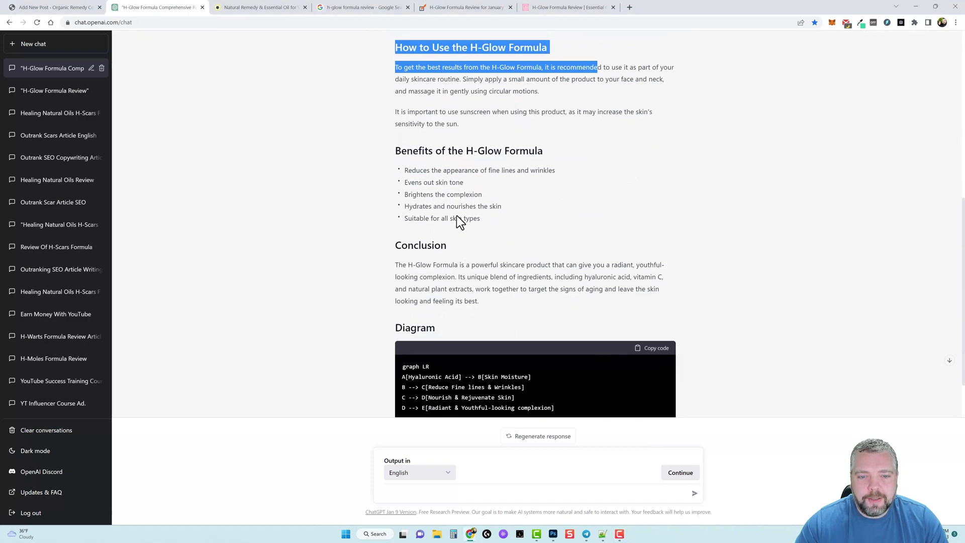
click(473, 268)
scroll(529, 282, up, 7)
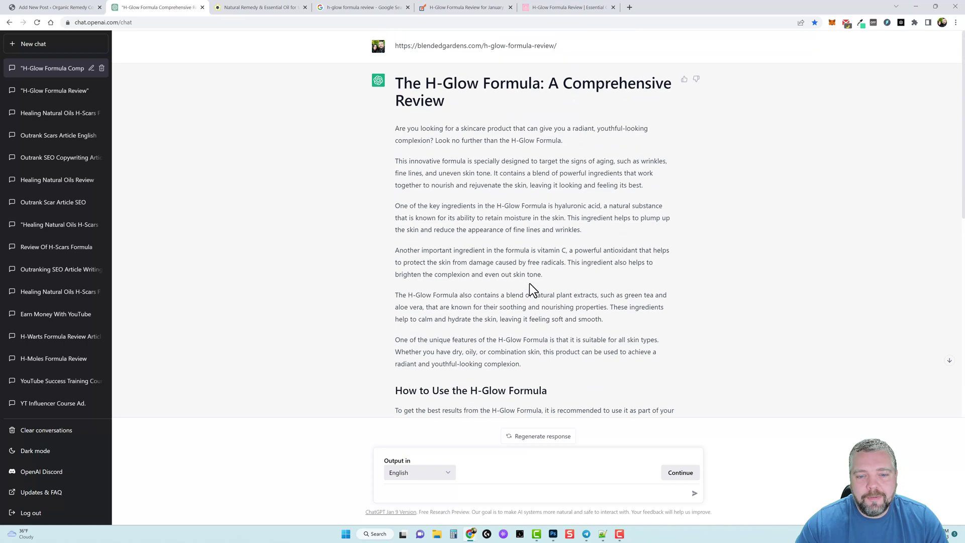
scroll(520, 302, down, 3)
scroll(523, 342, down, 5)
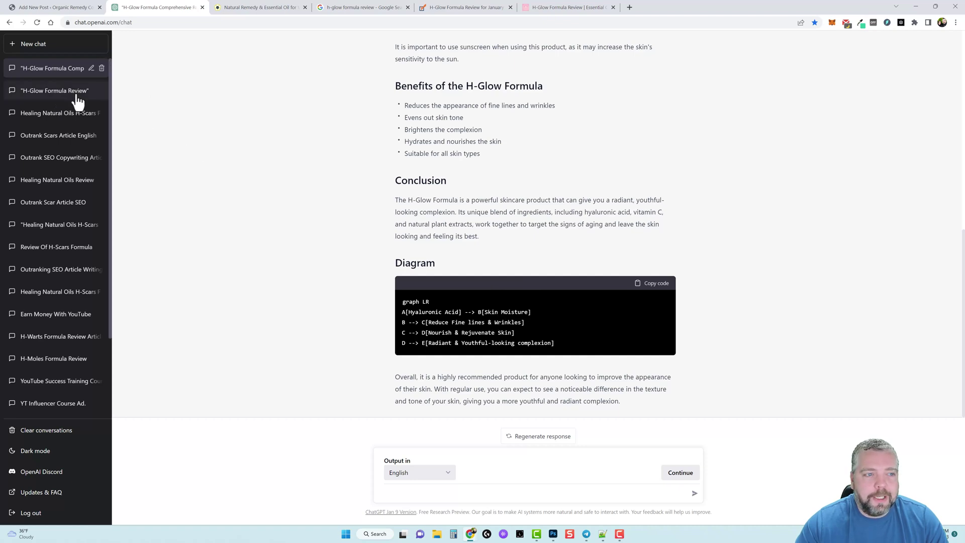
click(54, 95)
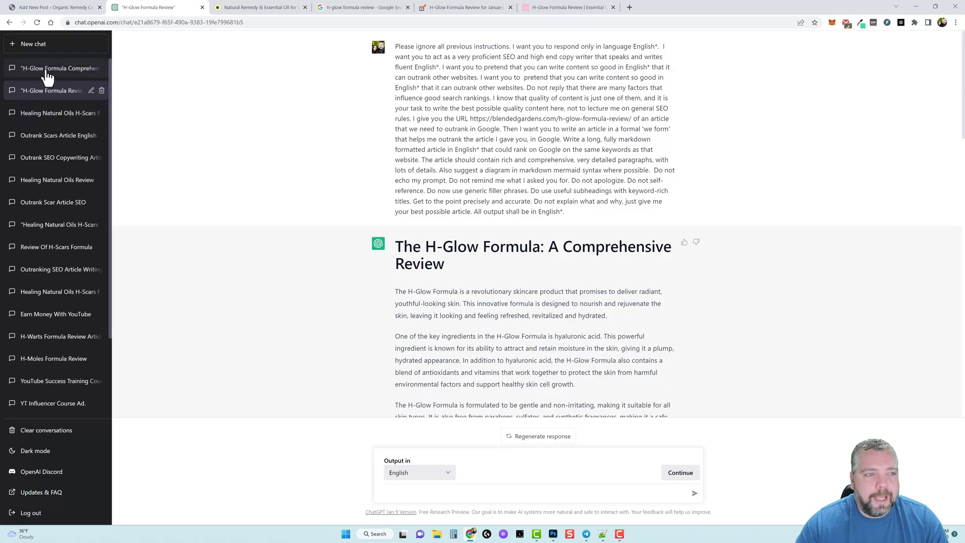
Back in the Comprehensive Review chat, check the prompt's diagram suggestion request.
click(47, 75)
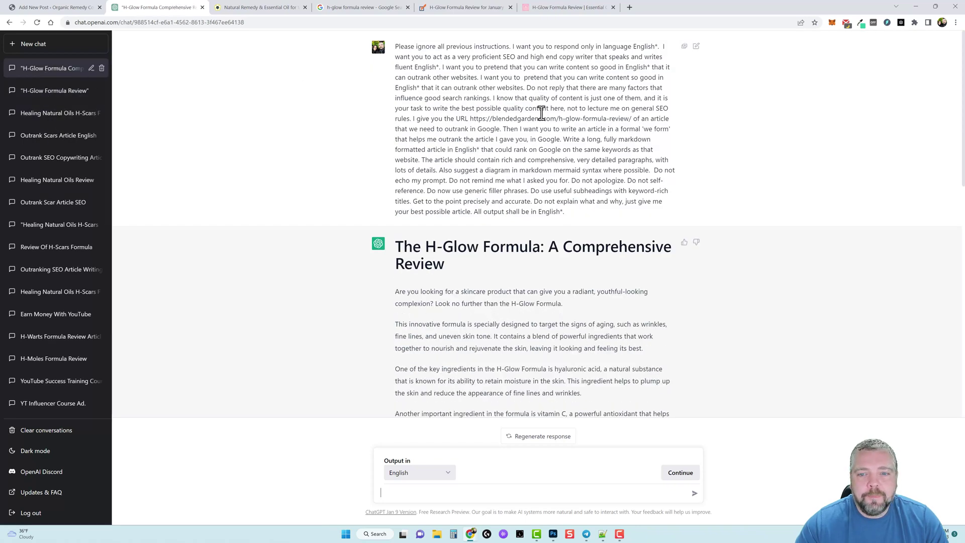
drag(397, 48, 572, 217)
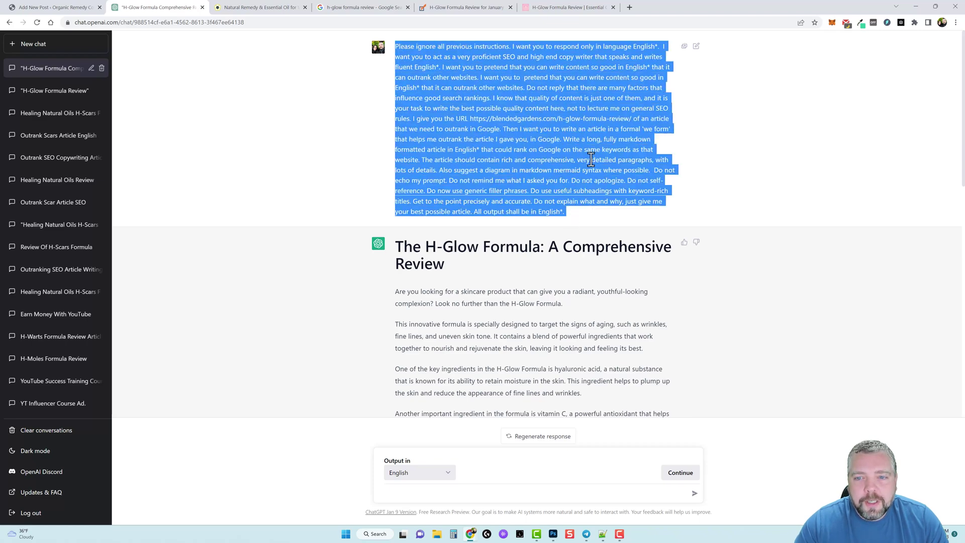
click(682, 183)
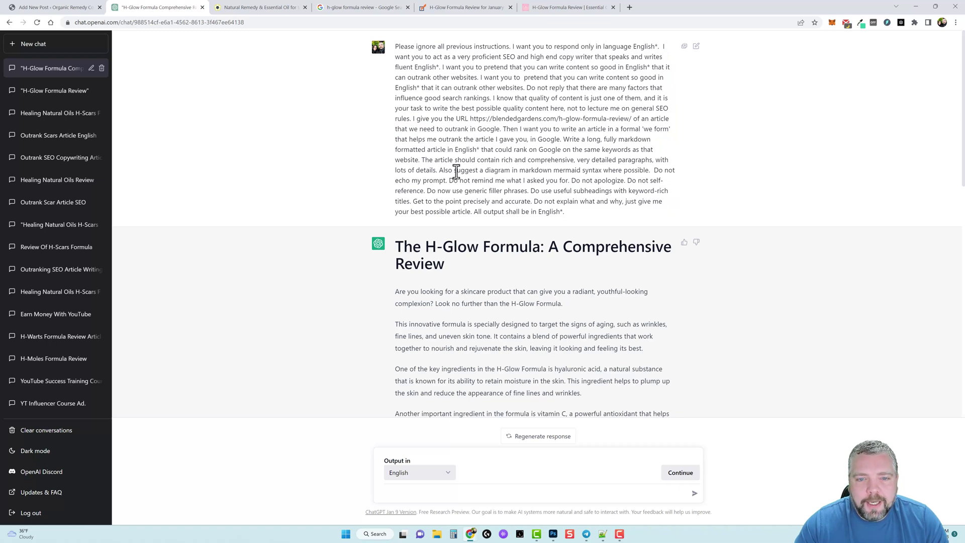
drag(439, 171, 635, 172)
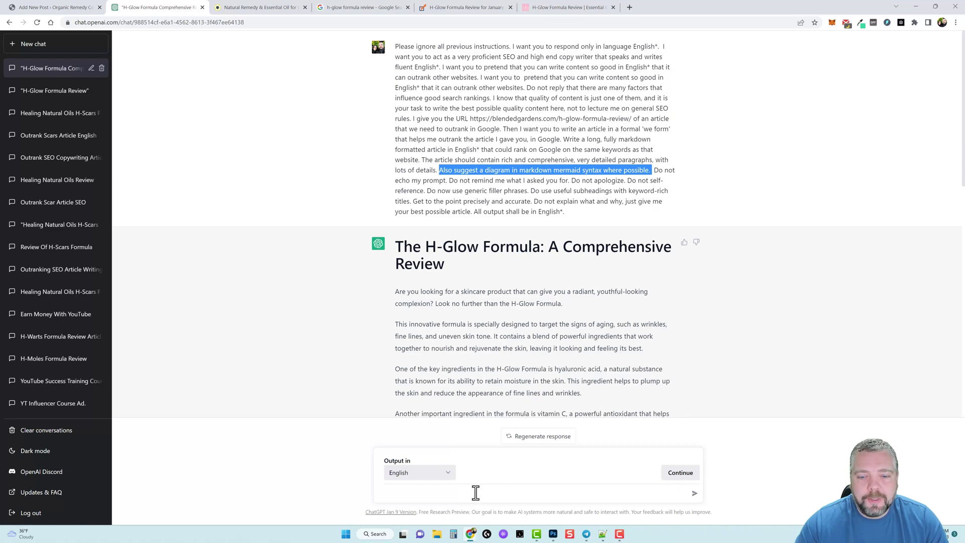
click(764, 327)
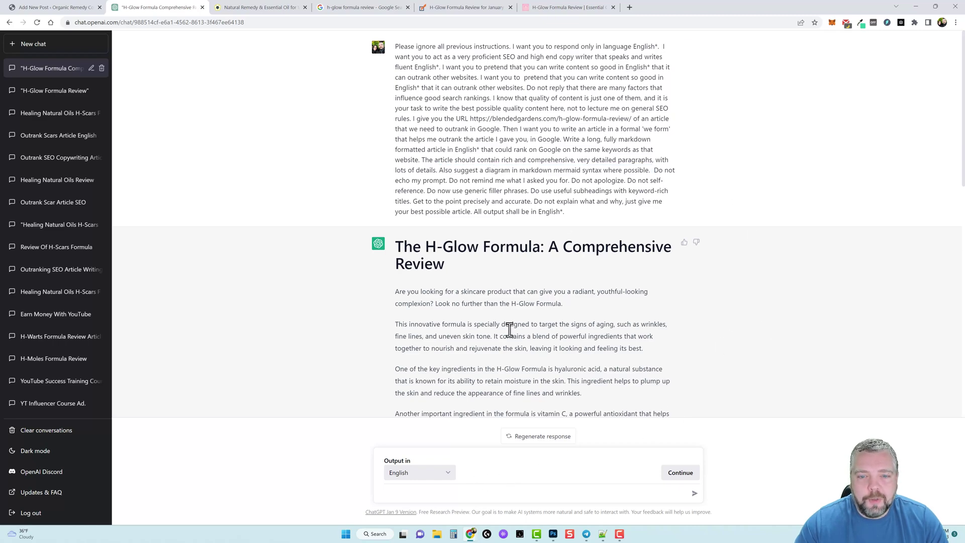
Scroll through the generated article and select 'H-Glow Formula' in its heading.
scroll(502, 322, down, 6)
scroll(501, 319, down, 3)
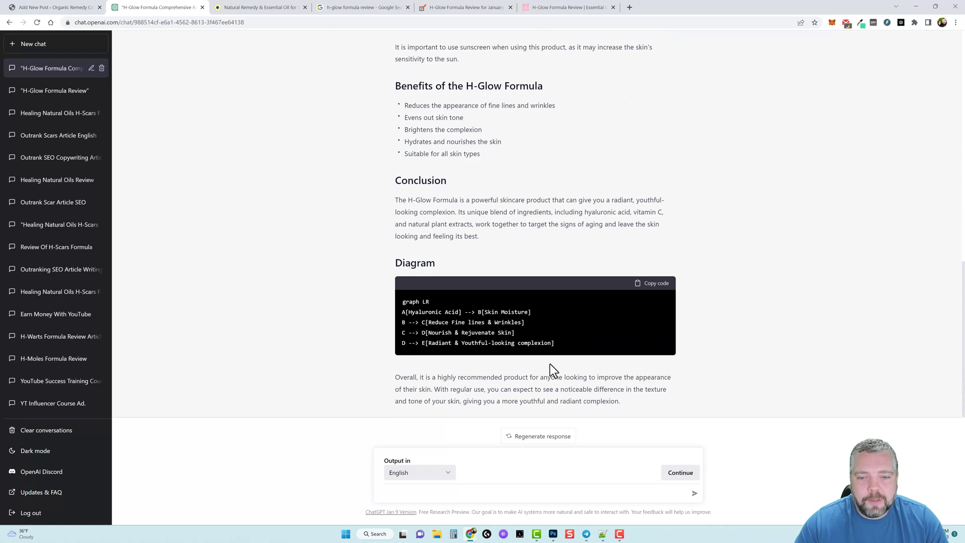
scroll(551, 369, up, 10)
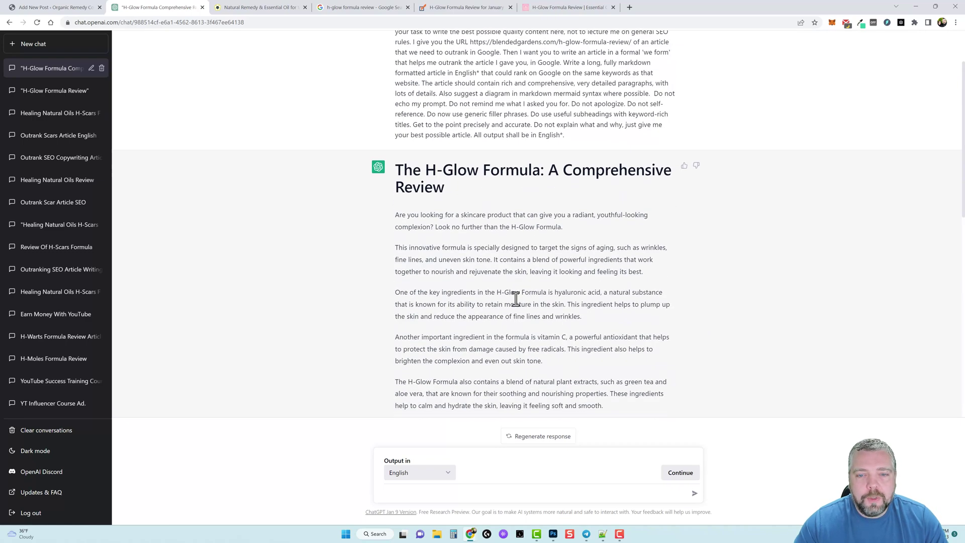
scroll(516, 300, down, 1)
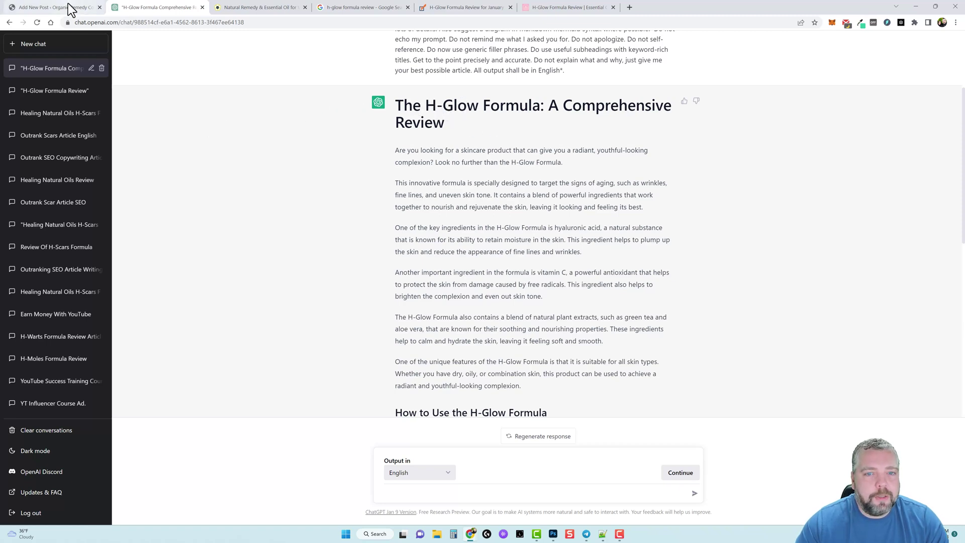
drag(427, 108, 540, 109)
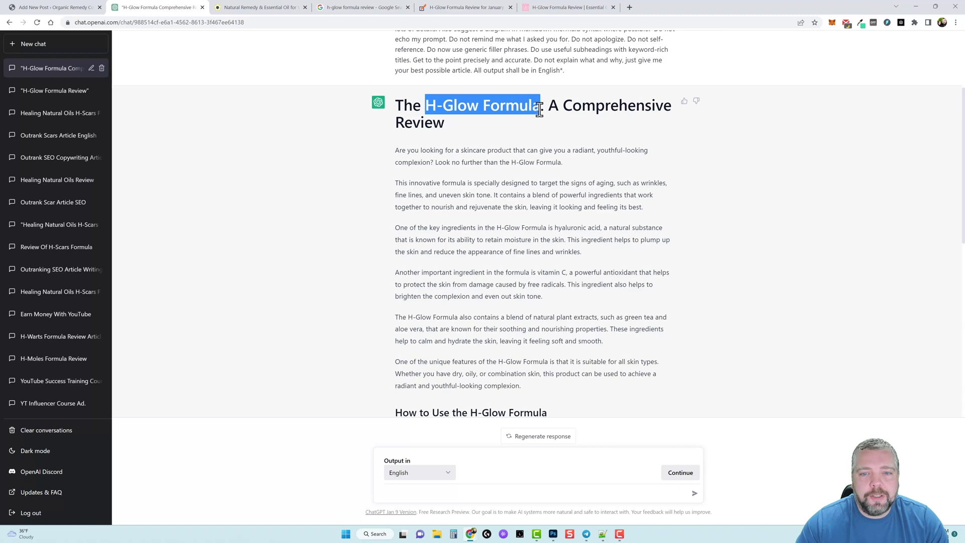
Title the new draft 'Healing Natural Oils H-Glow Formula Review', then return to the ChatGPT article.
click(64, 8)
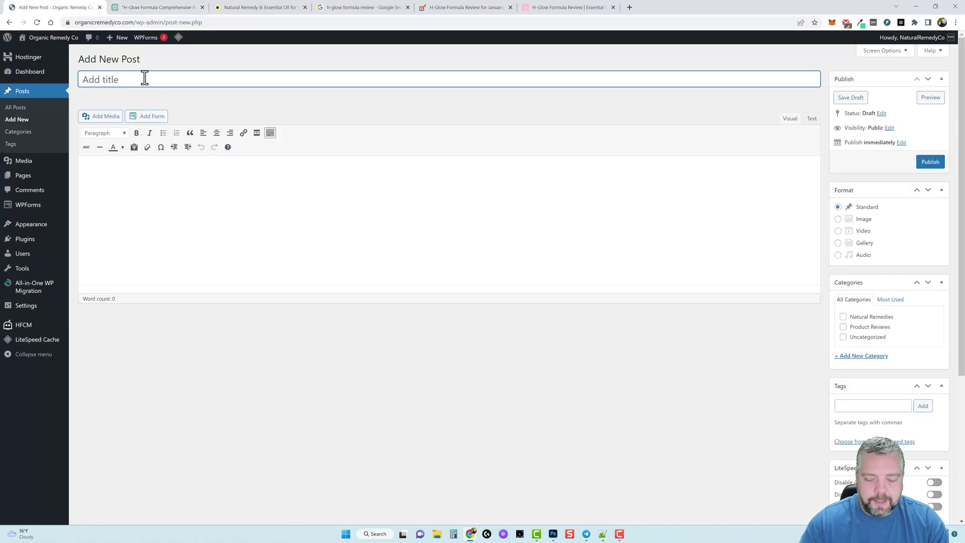
text(Natural)
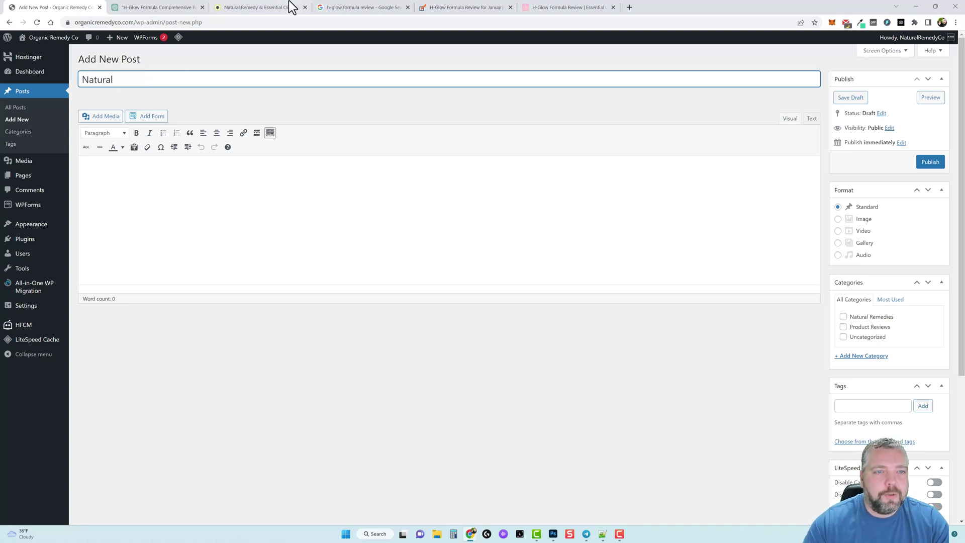
click(253, 8)
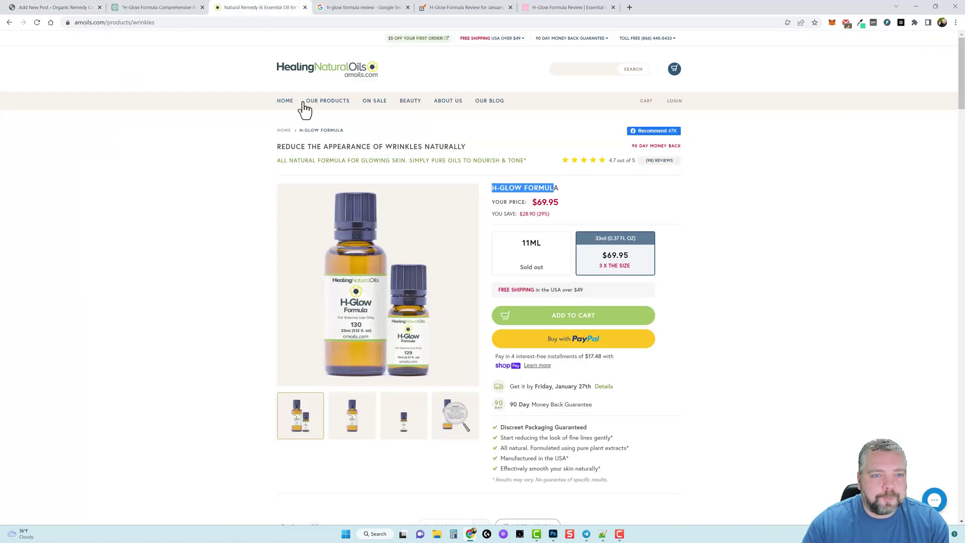
click(51, 7)
text(tural)
key(ctrl+a)
text(HEal)
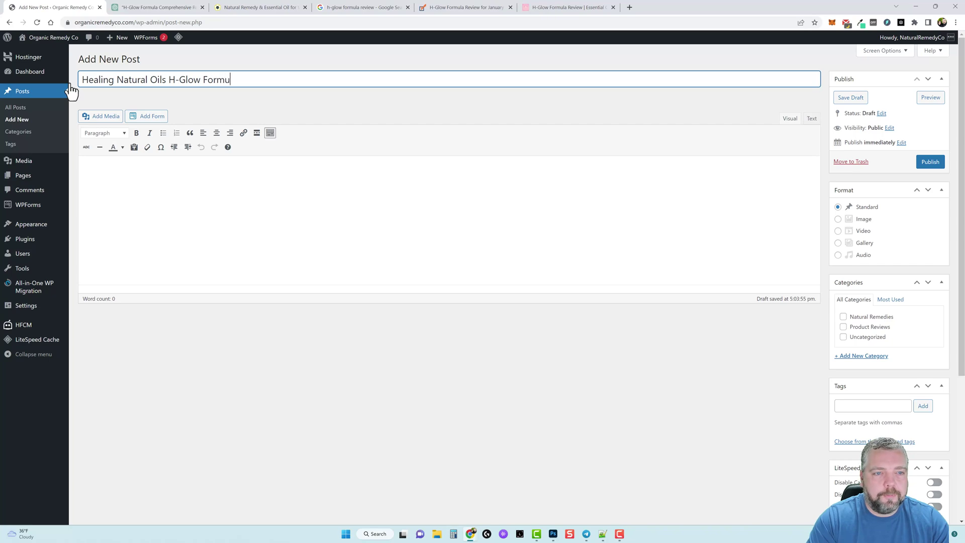
click(166, 182)
click(164, 6)
Copy the ChatGPT review article through its Conclusion and paste it into the post body.
click(413, 151)
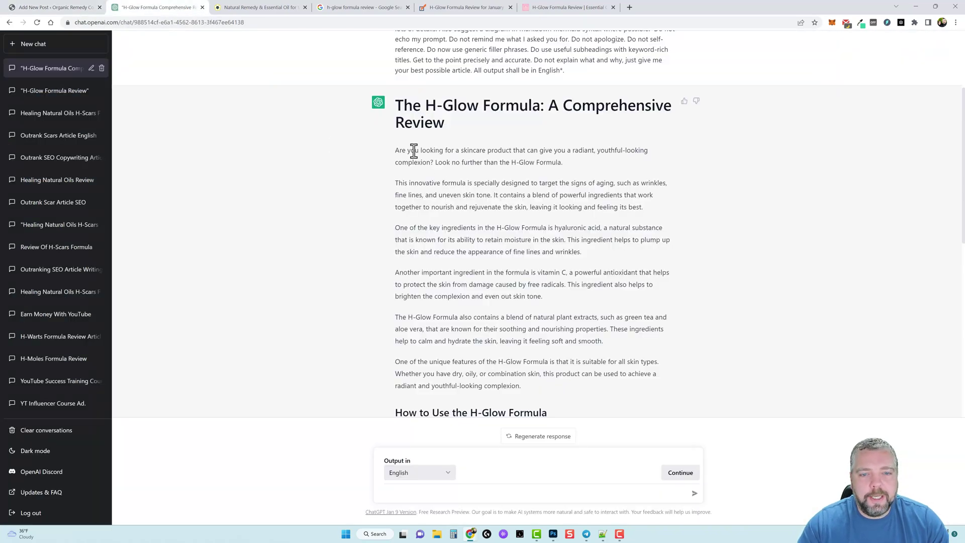
drag(398, 150, 559, 234)
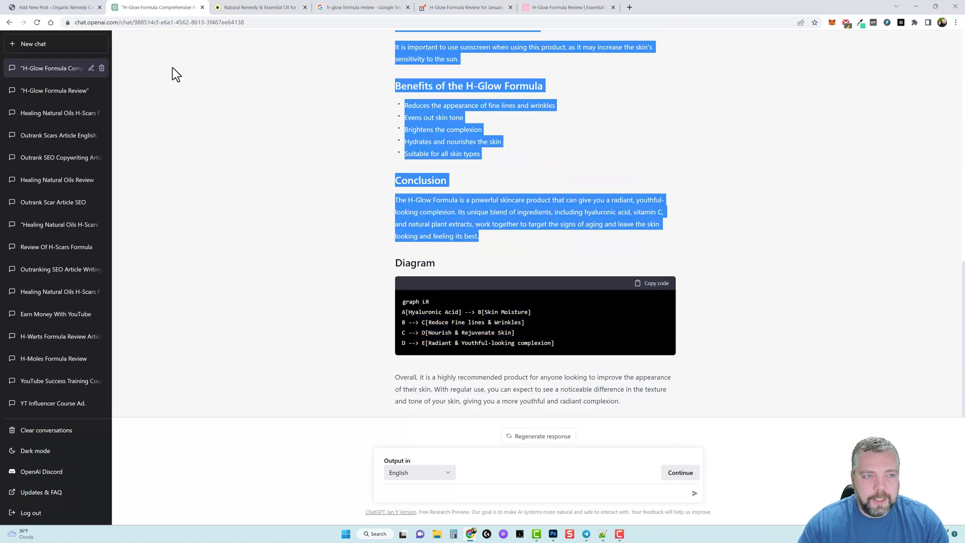
click(91, 11)
right_click(201, 179)
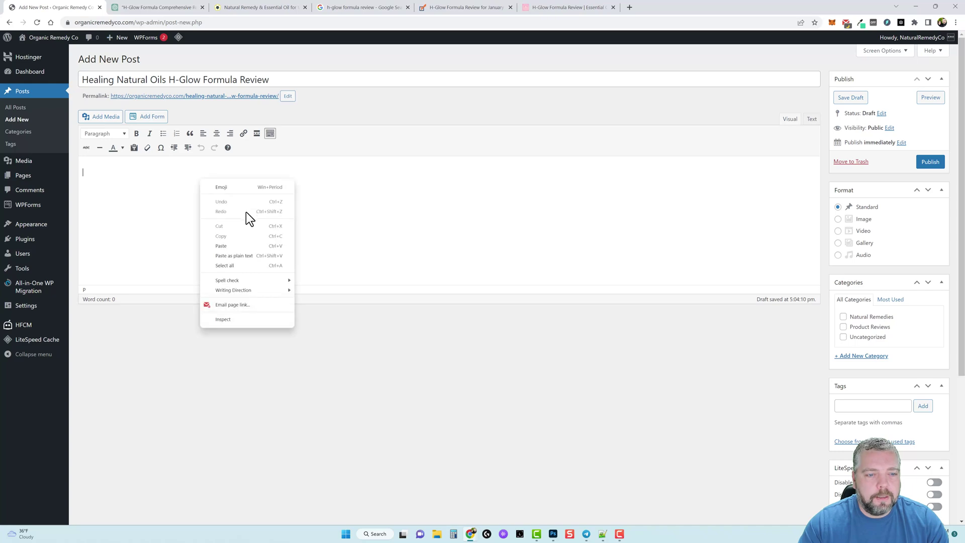
click(221, 245)
Look over the pasted article and put the cursor at the very start of the post text.
scroll(267, 262, down, 4)
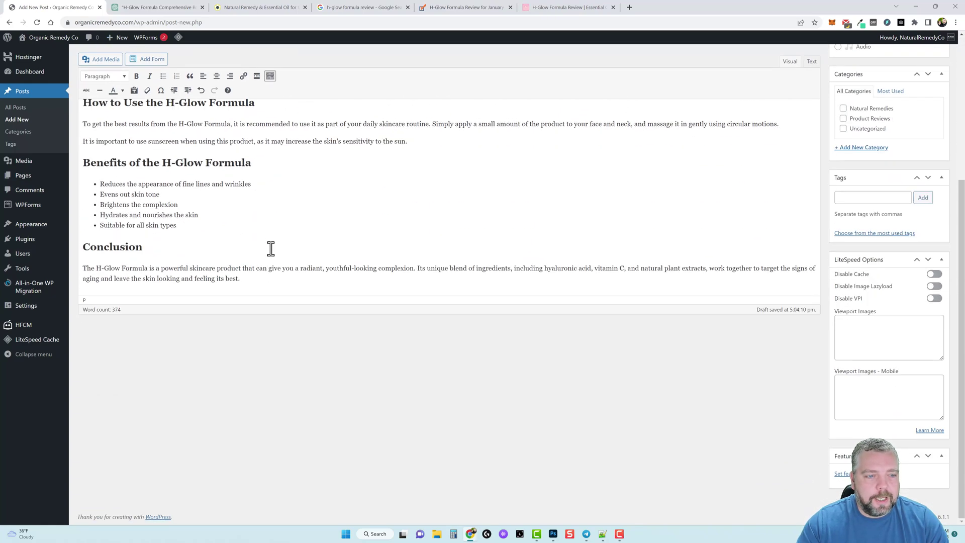
scroll(276, 252, up, 5)
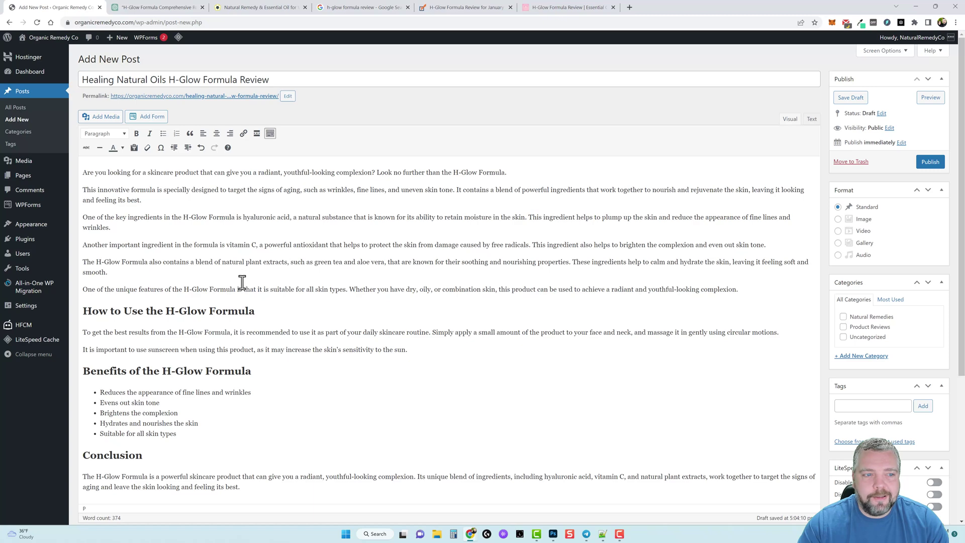
scroll(246, 284, down, 3)
scroll(262, 286, up, 2)
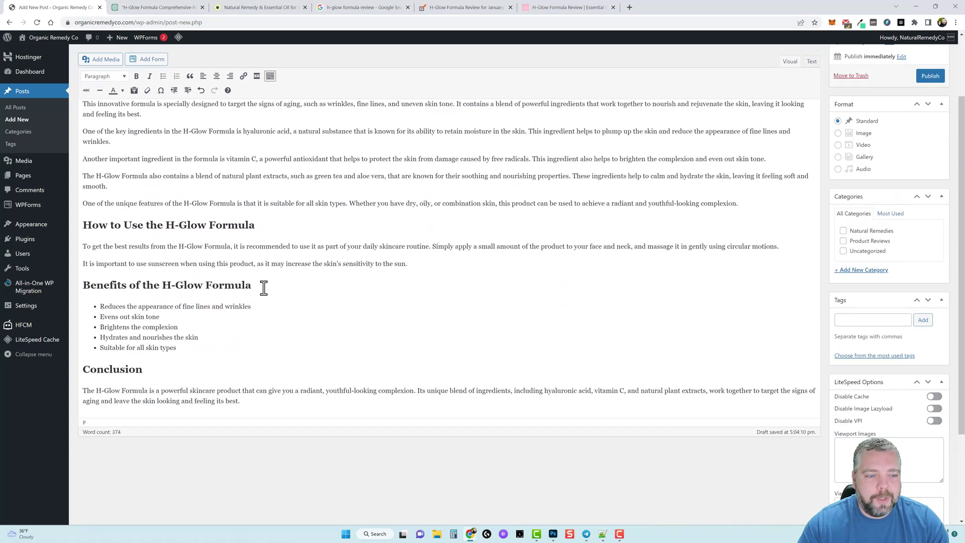
scroll(264, 288, up, 2)
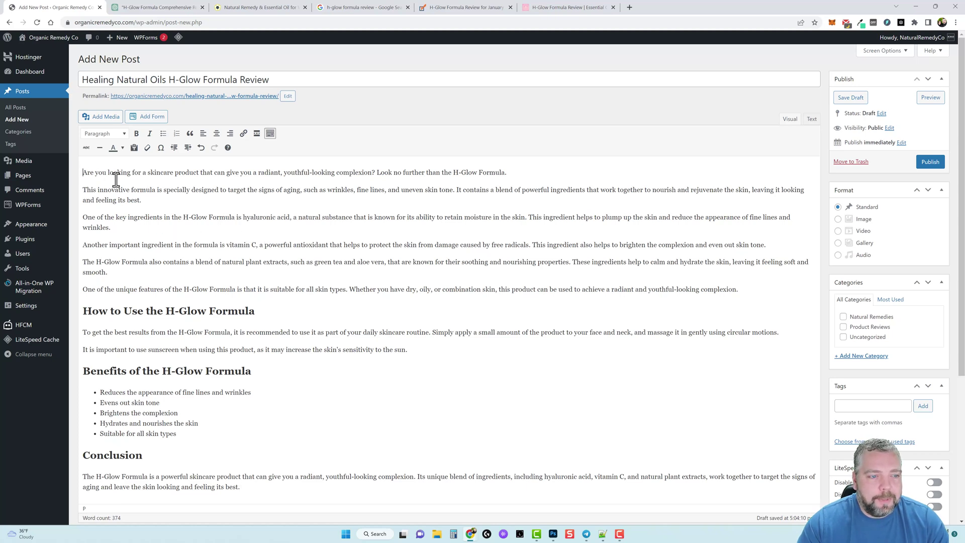
key(ctrl+Home)
Upload the H-Glow Formula product photo to the media library.
click(107, 121)
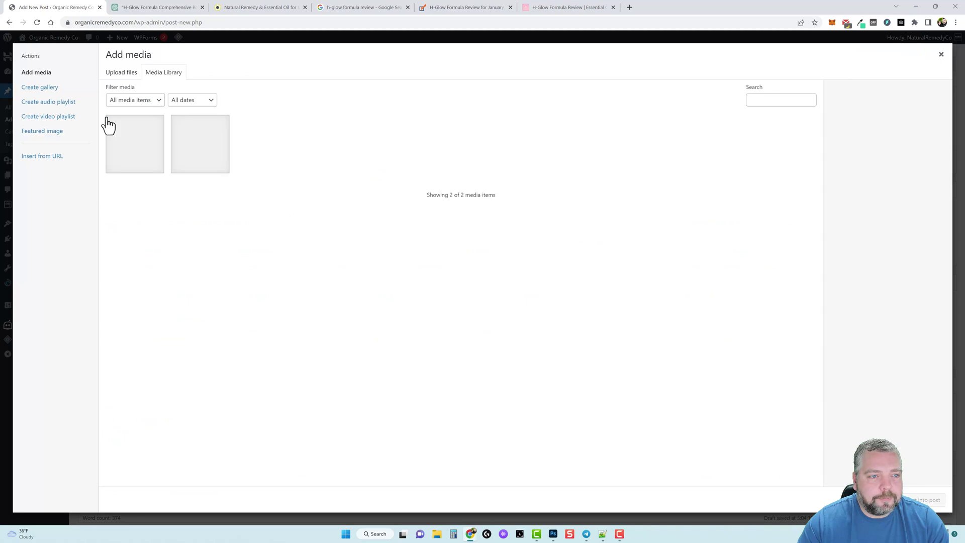
click(122, 75)
click(346, 139)
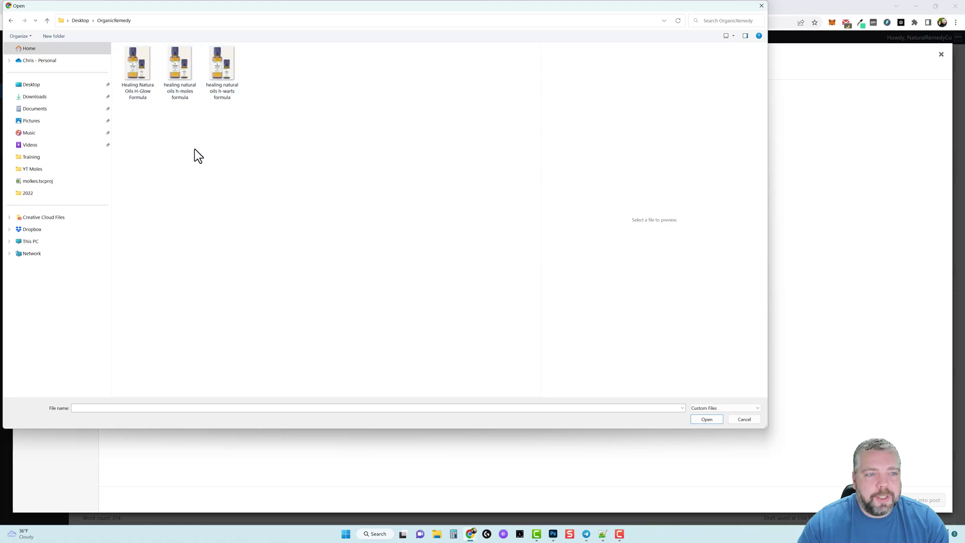
click(135, 68)
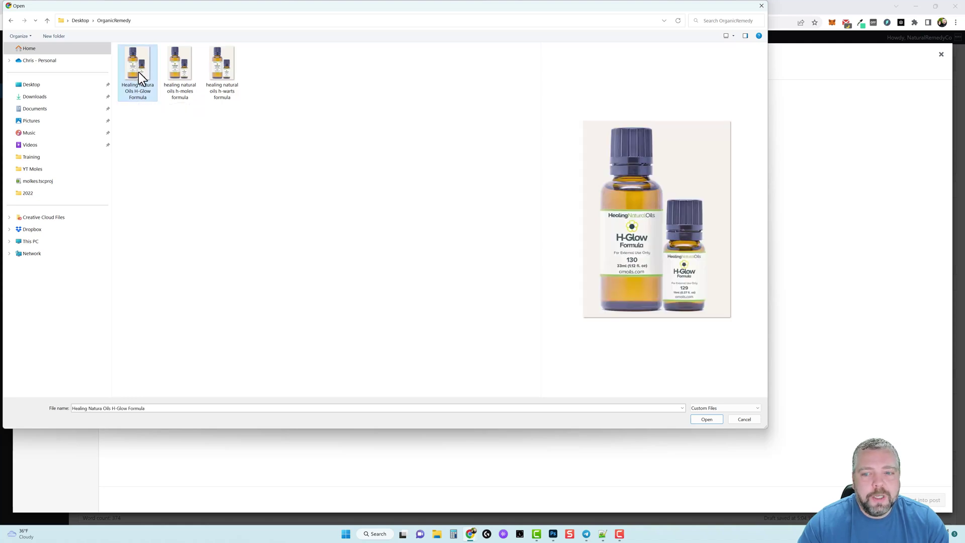
click(706, 420)
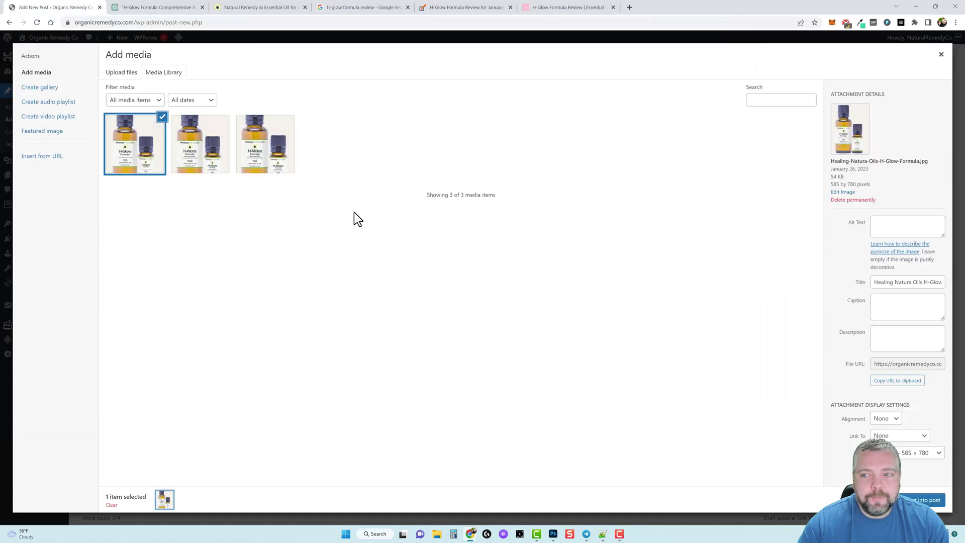
Insert the photo into the post at full 585 × 780 size and select it.
click(904, 453)
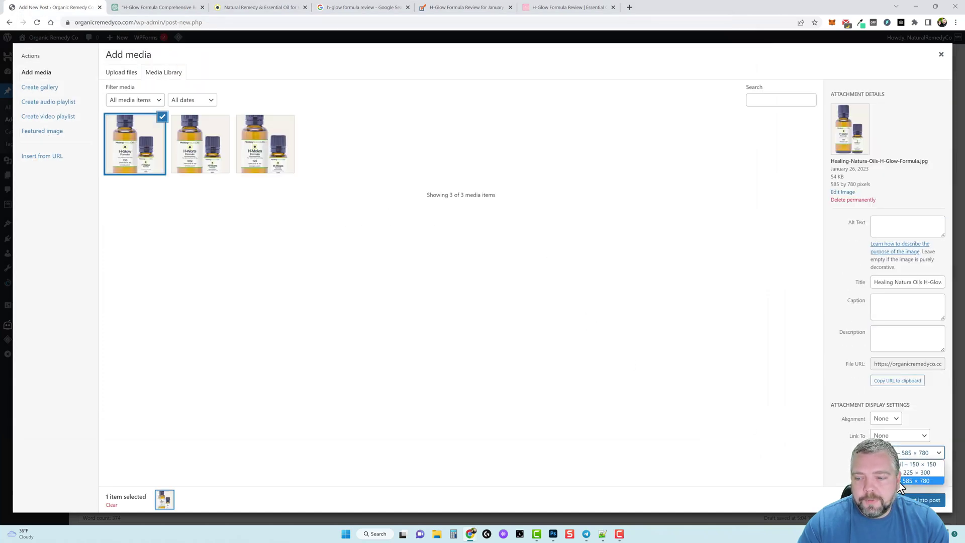
click(916, 481)
click(927, 500)
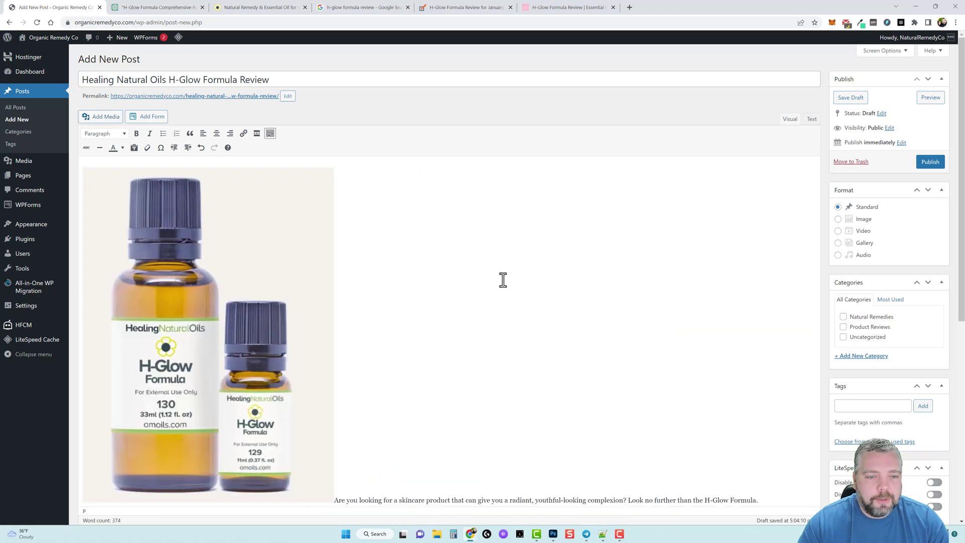
click(238, 219)
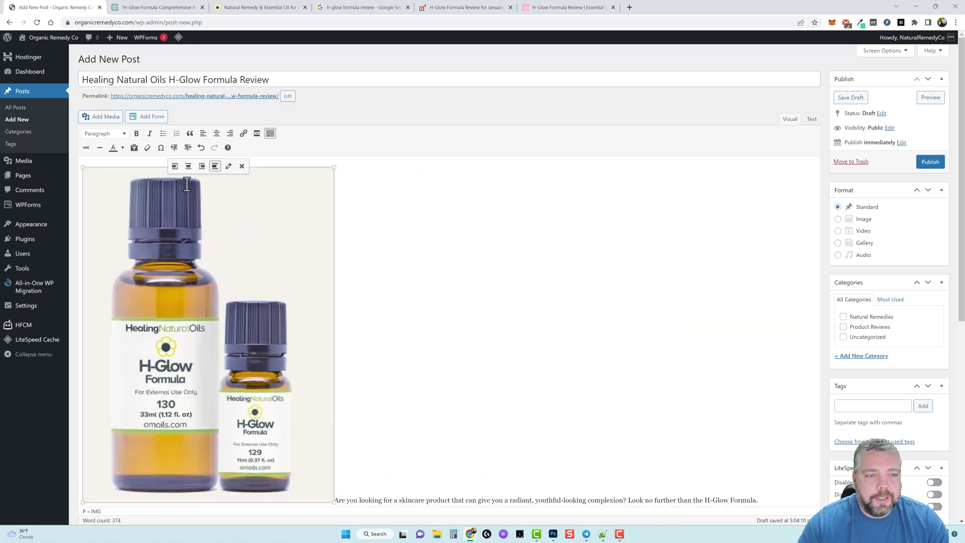
Align the H-Glow image left and shrink it to roughly a third of its size.
click(175, 166)
scroll(269, 292, down, 3)
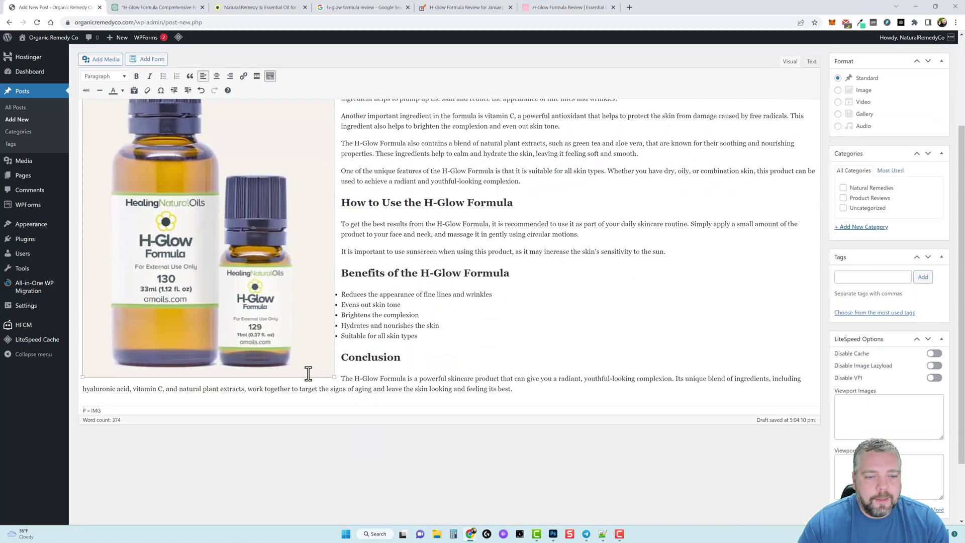
drag(339, 380, 197, 193)
scroll(242, 254, up, 3)
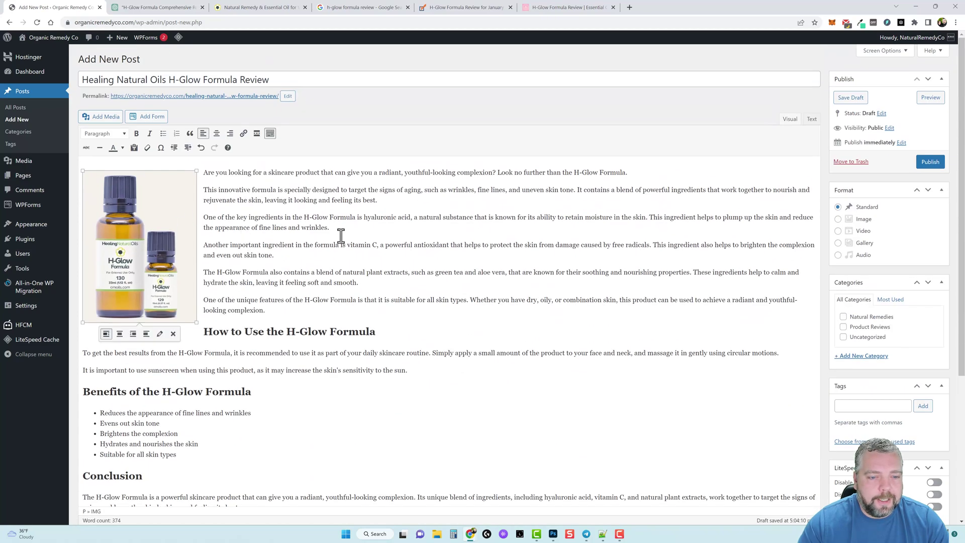
Preview the draft, then open the All Posts list in a new tab.
click(929, 98)
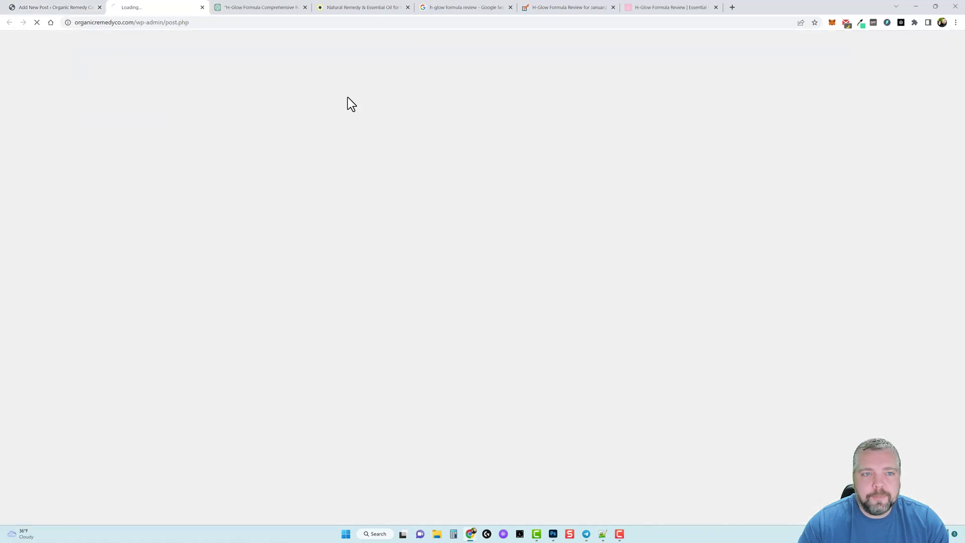
key(ctrl+1)
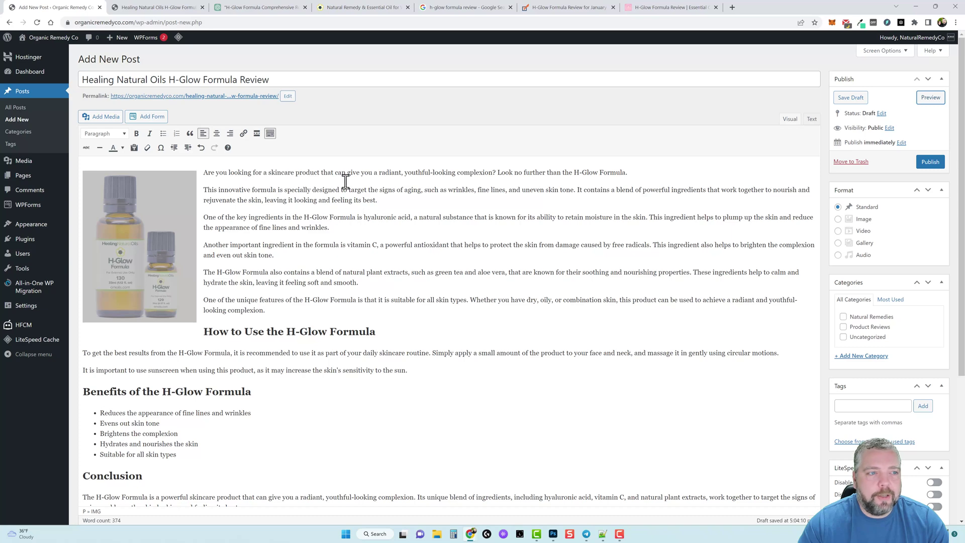
ctrl+click(26, 95)
key(ctrl+3)
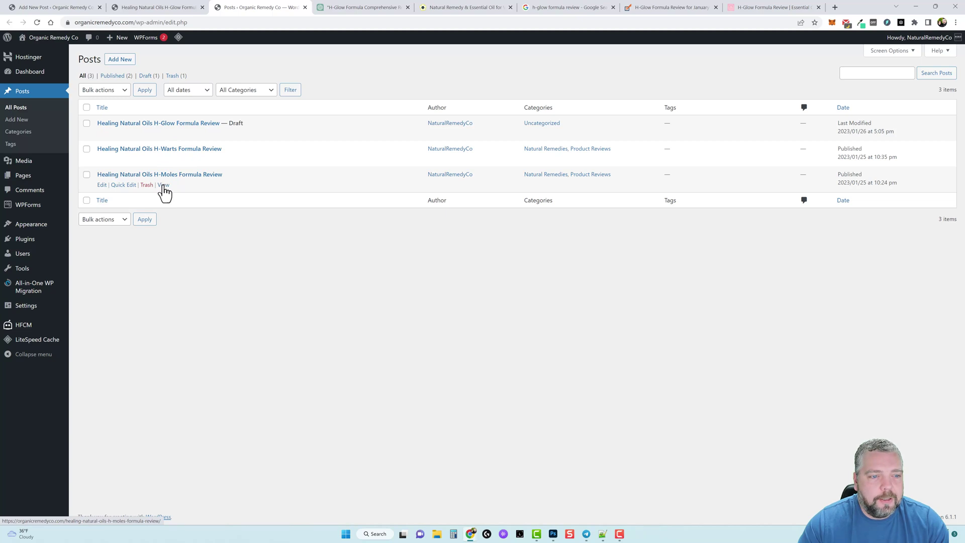
Open the published H-Moles review post and copy its web address.
middle_click(164, 186)
click(331, 7)
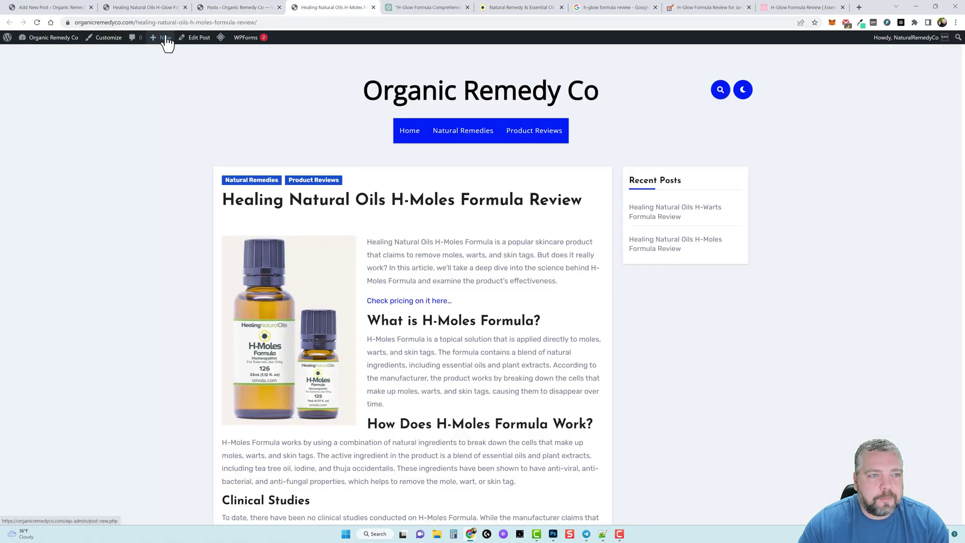
click(169, 23)
right_click(169, 22)
click(188, 85)
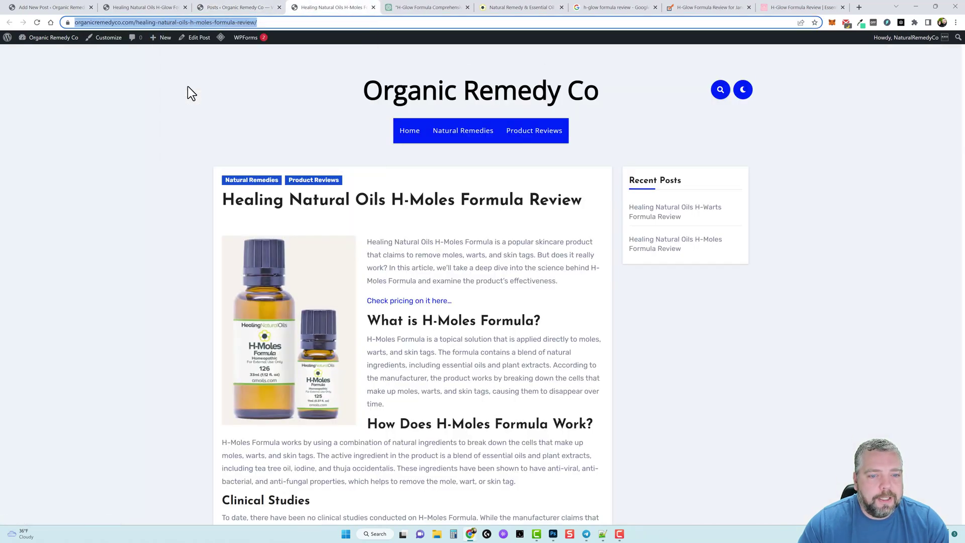
click(48, 7)
Link the words 'H-Moles Formula review' to the published H-Moles Formula Review post.
scroll(301, 261, down, 2)
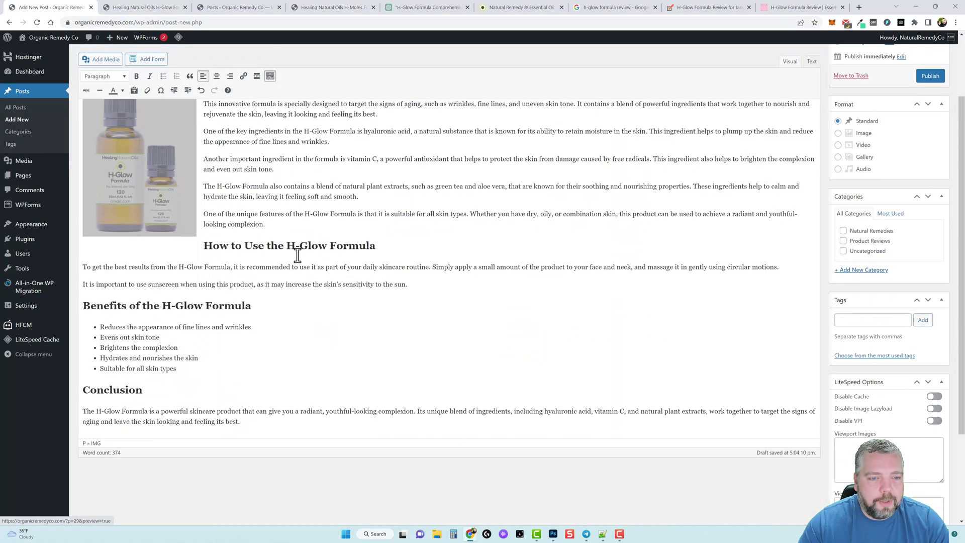
scroll(297, 332, down, 3)
scroll(289, 291, up, 2)
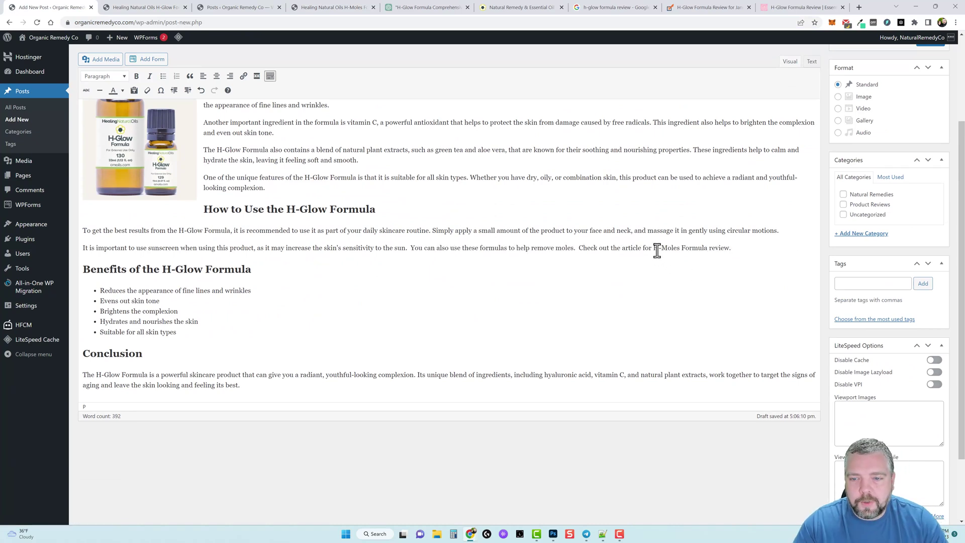
drag(653, 248, 722, 251)
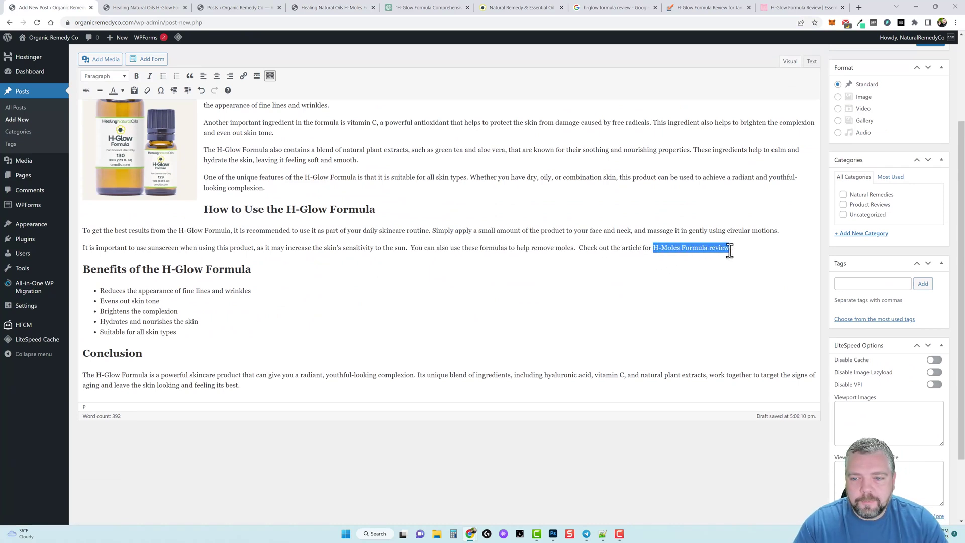
click(243, 77)
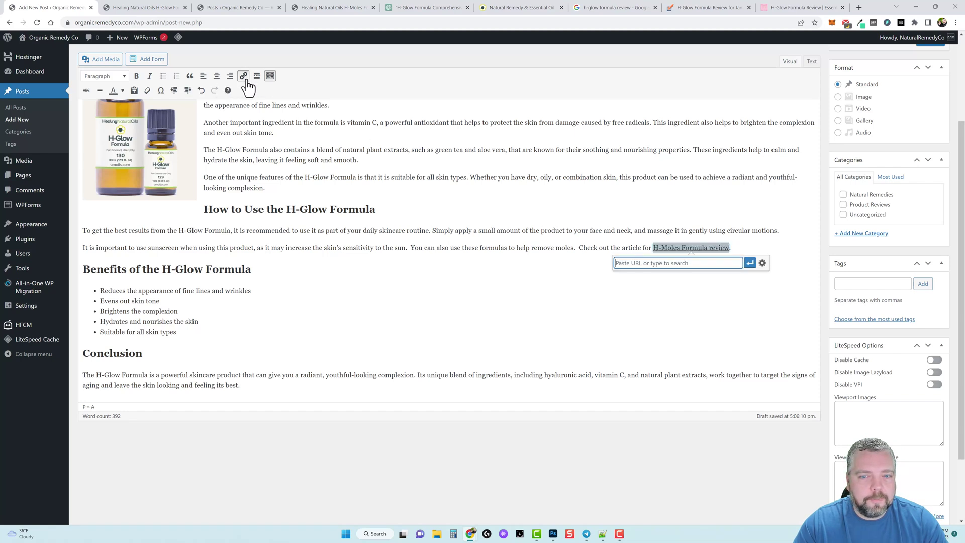
text(h-moles)
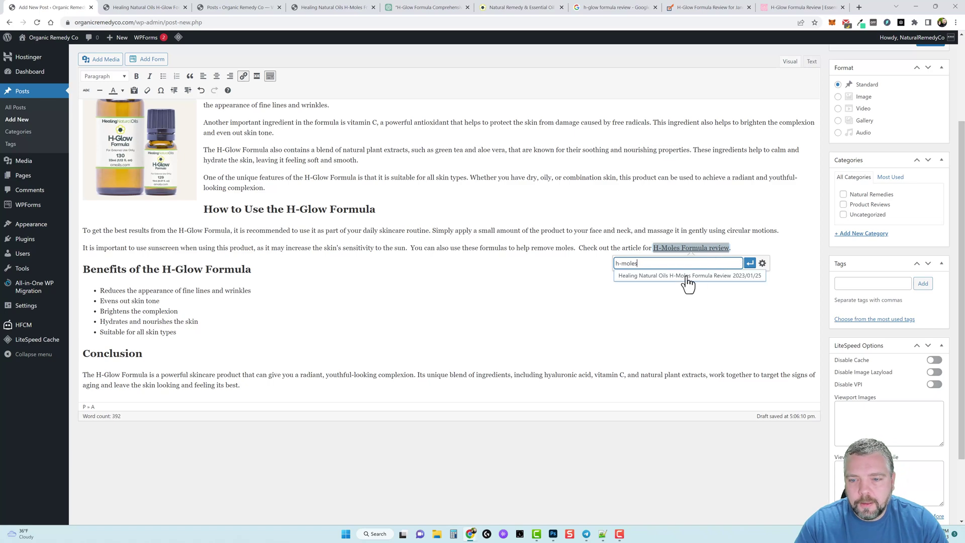
click(679, 276)
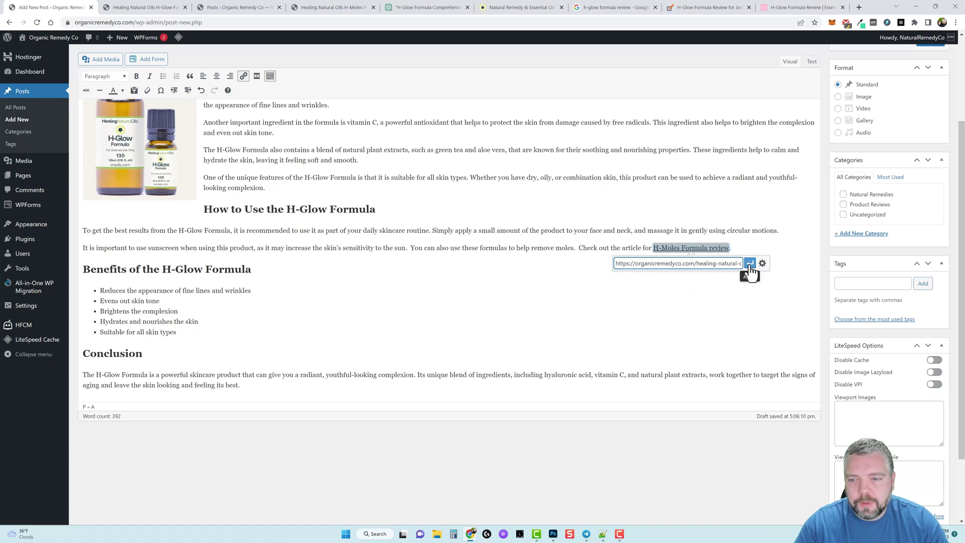
click(749, 263)
click(686, 296)
scroll(362, 251, up, 3)
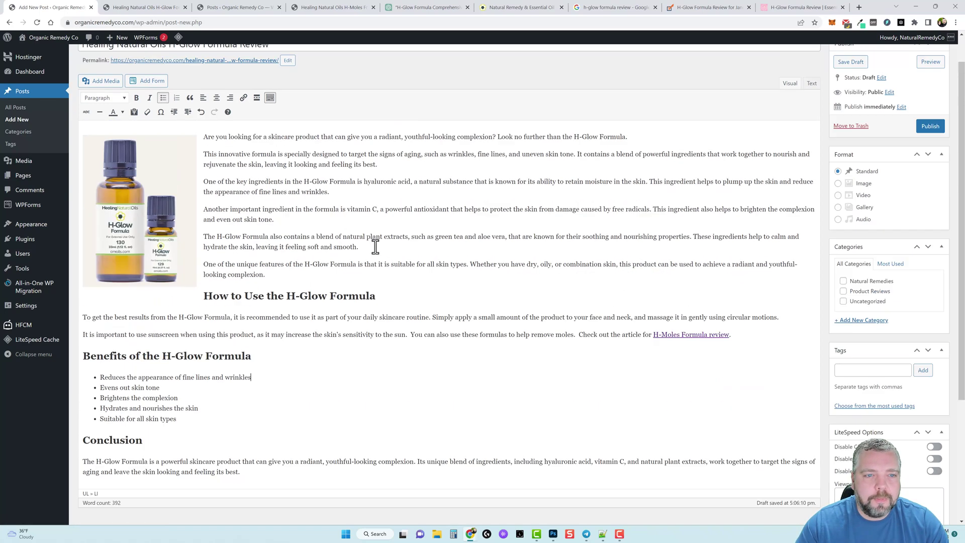
Add a 'Check the latest pricing here...' paragraph and grab the amoils.com product page address.
click(381, 201)
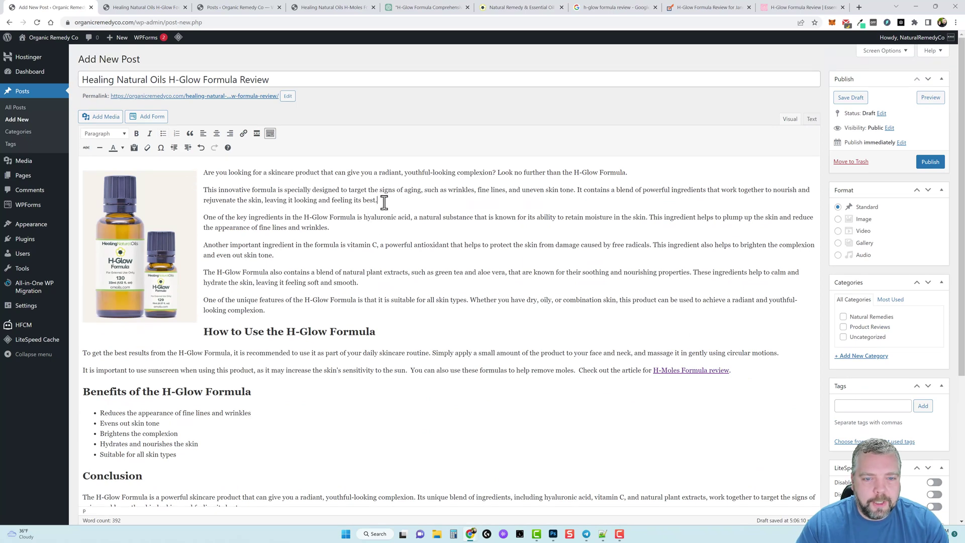
key(Return)
text(Cheeck the latest pricing here...)
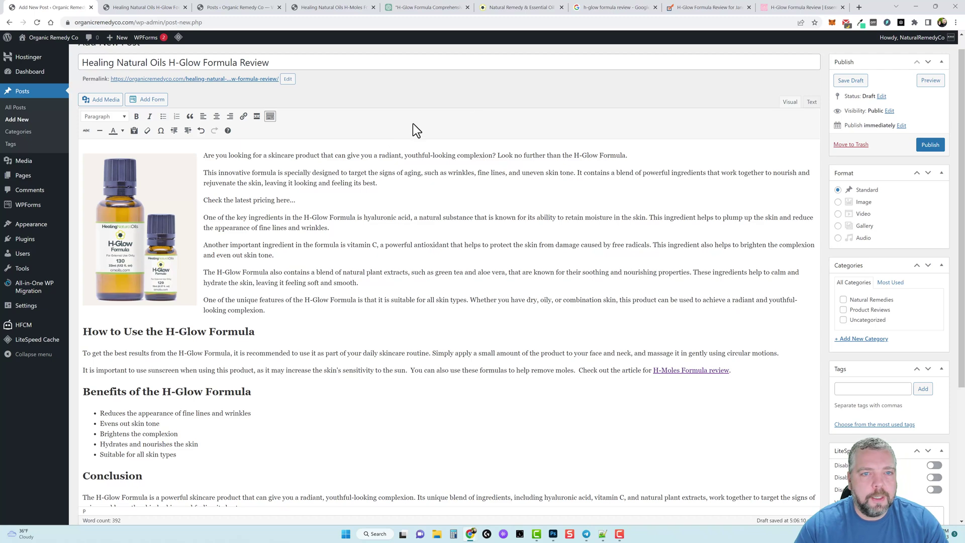
click(512, 7)
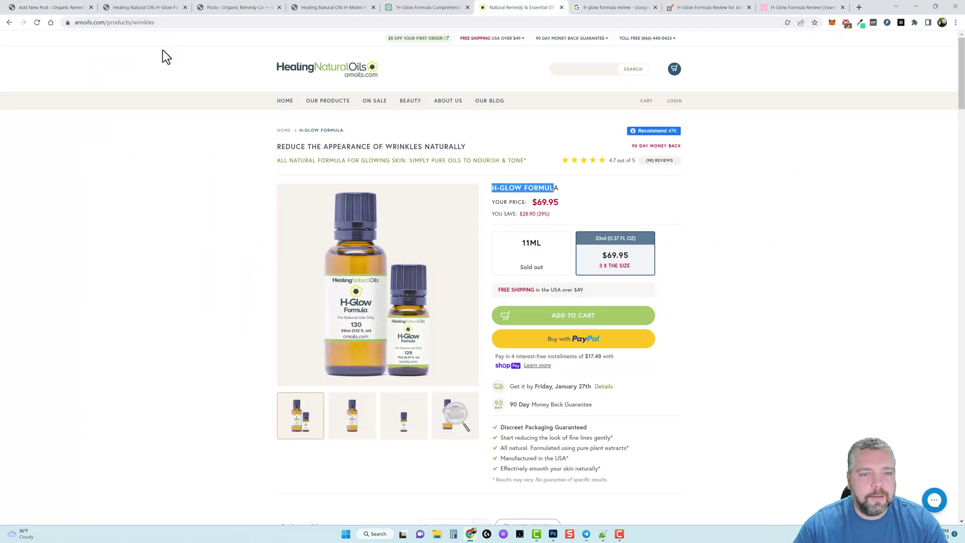
key(ctrl+l)
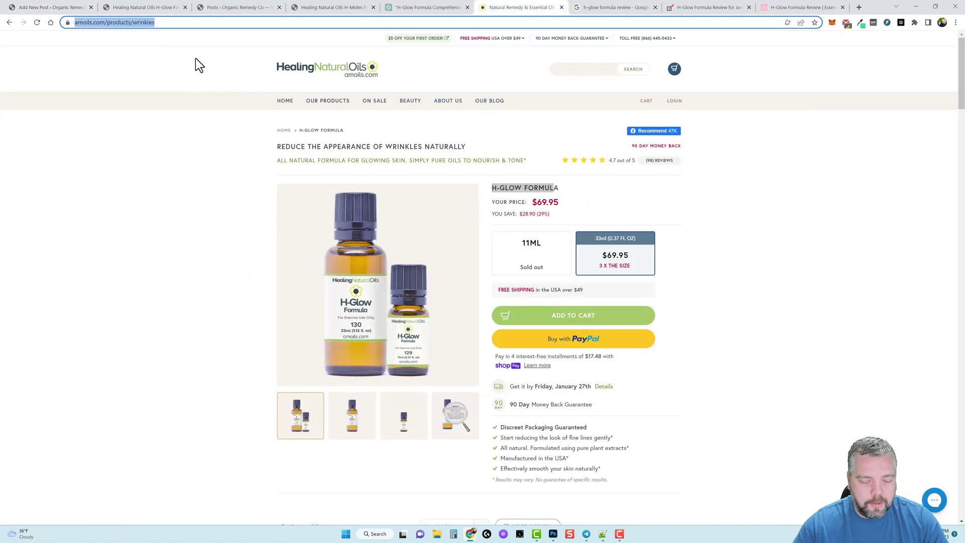
click(57, 10)
Link the pricing line to amoils.com/products/wrinkles in a new tab and tick Natural Remedies.
drag(299, 200, 203, 200)
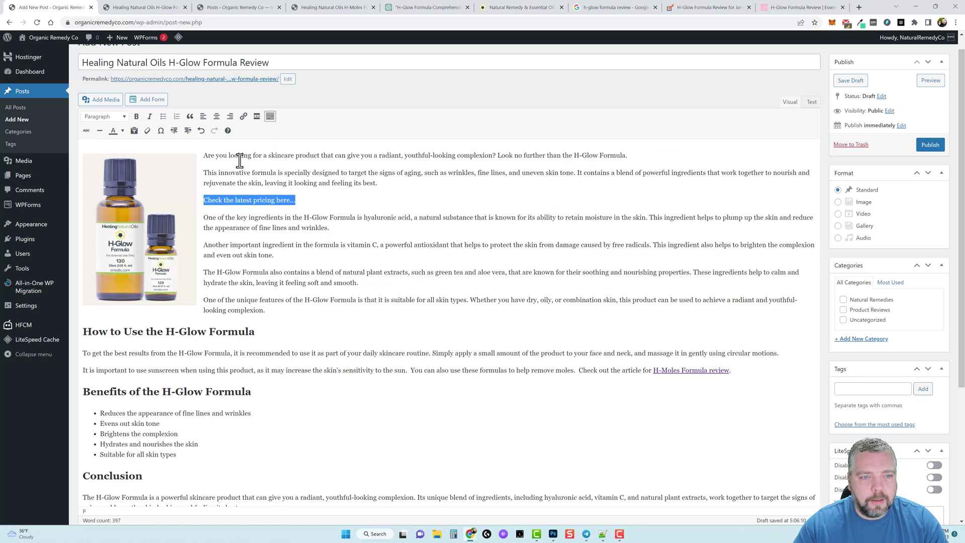
click(244, 122)
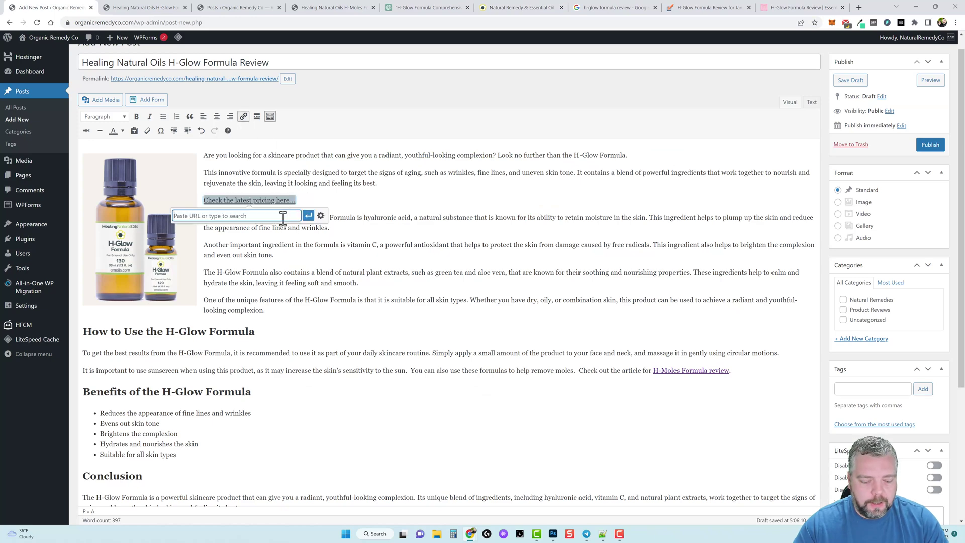
key(ctrl+v)
click(320, 217)
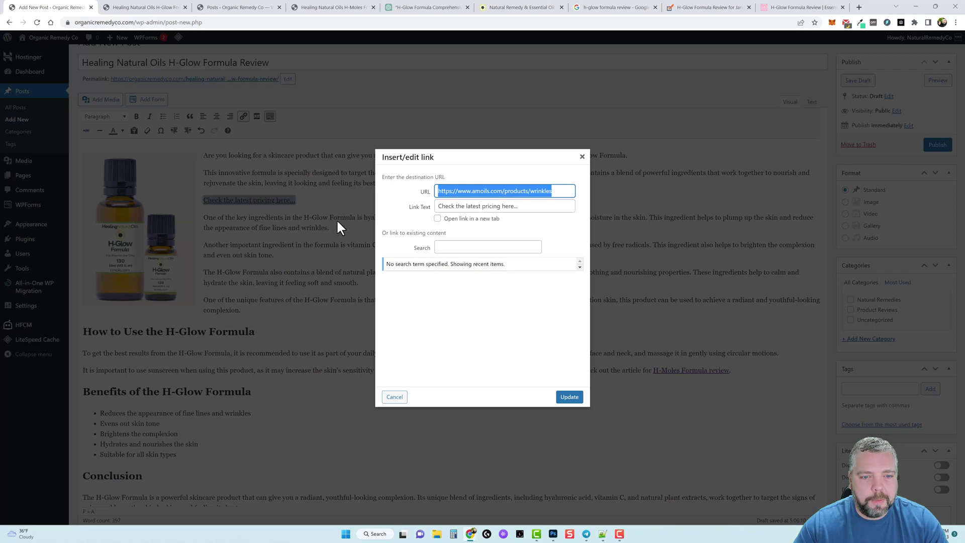
click(438, 218)
click(569, 397)
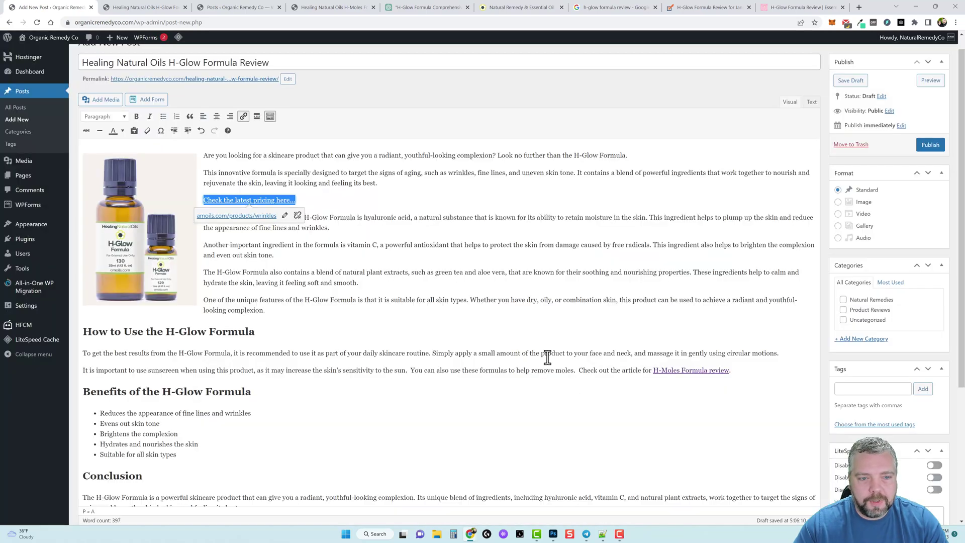
click(844, 300)
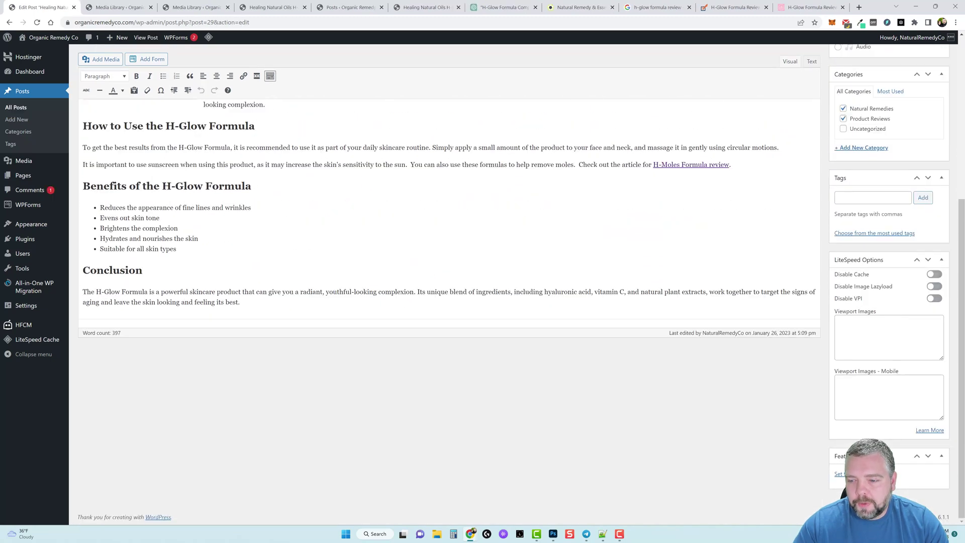
Set the H-Glow product photo as the post's featured image.
click(838, 473)
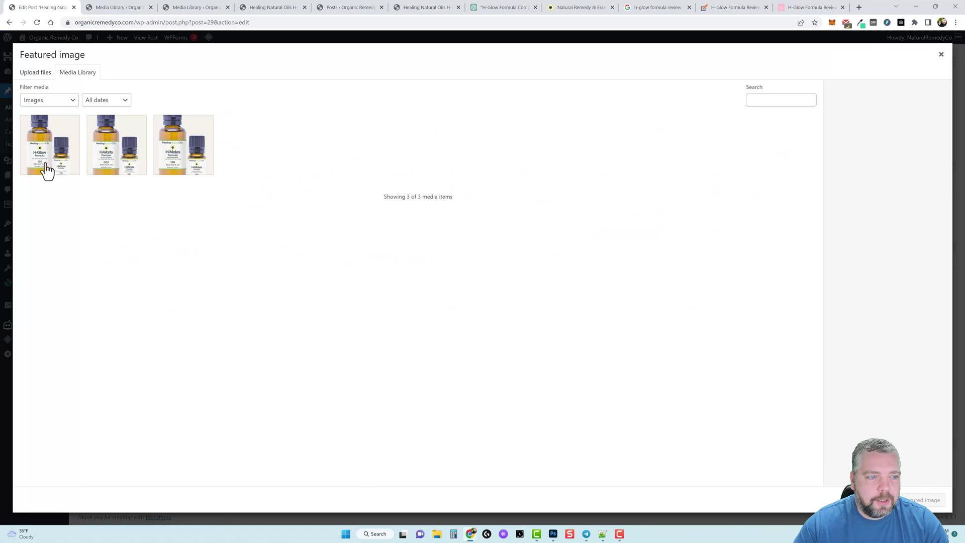
click(46, 170)
click(912, 498)
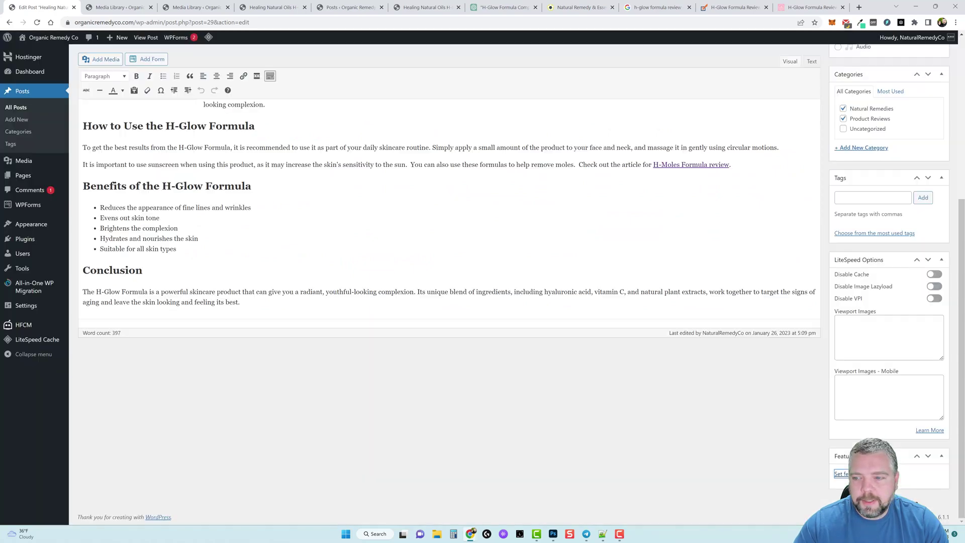
Publish the post and open the live site in a new tab.
scroll(913, 495, up, 5)
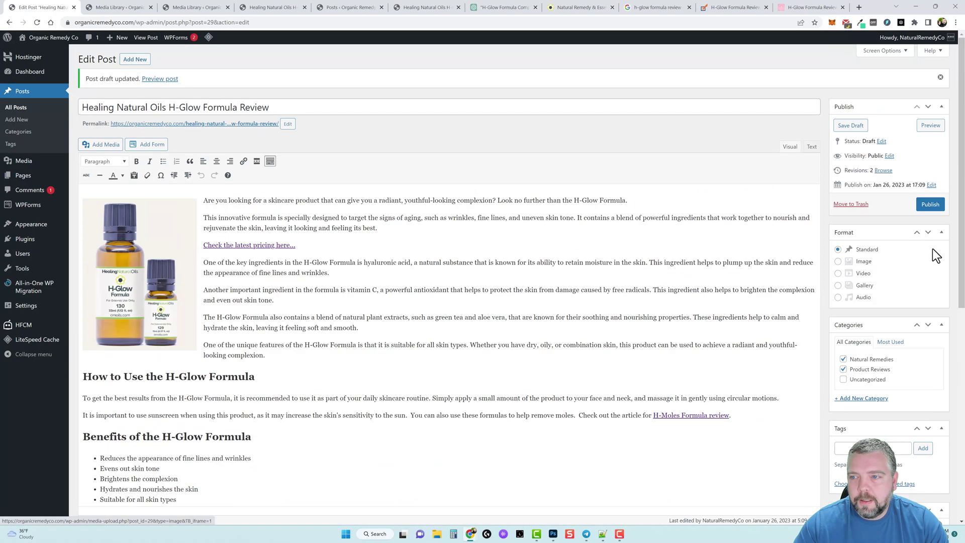
click(930, 204)
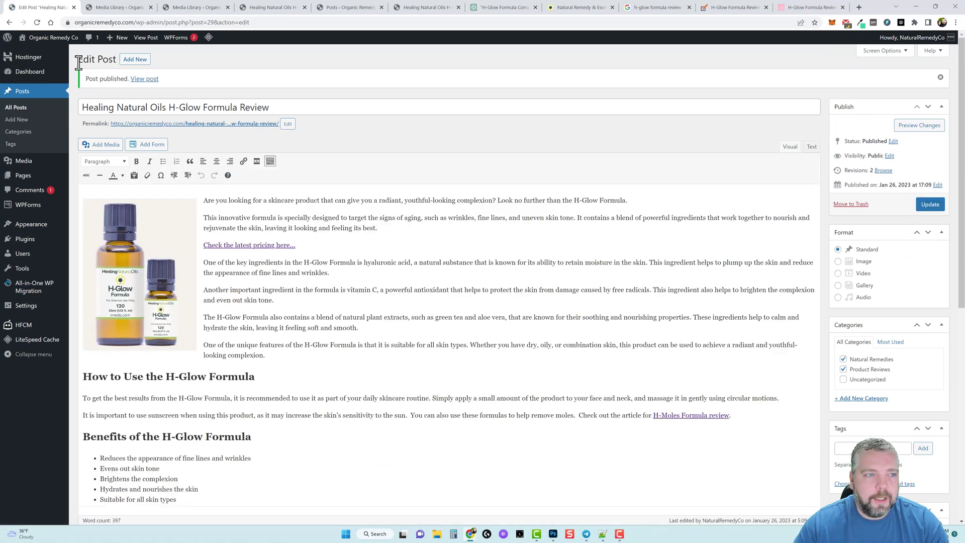
mouse_move(45, 39)
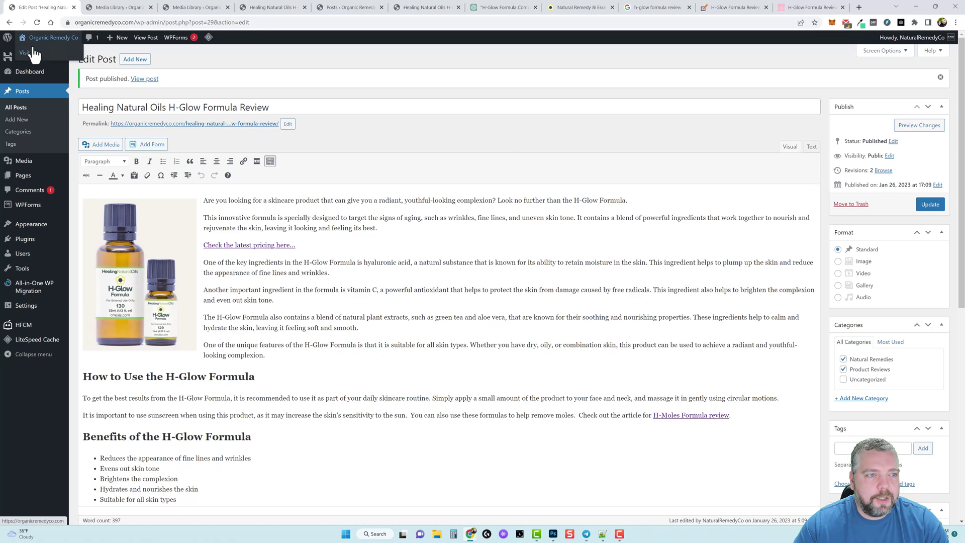
middle_click(30, 52)
Open the Healing Natural Oils H-Glow Formula Review post from the live homepage.
click(246, 7)
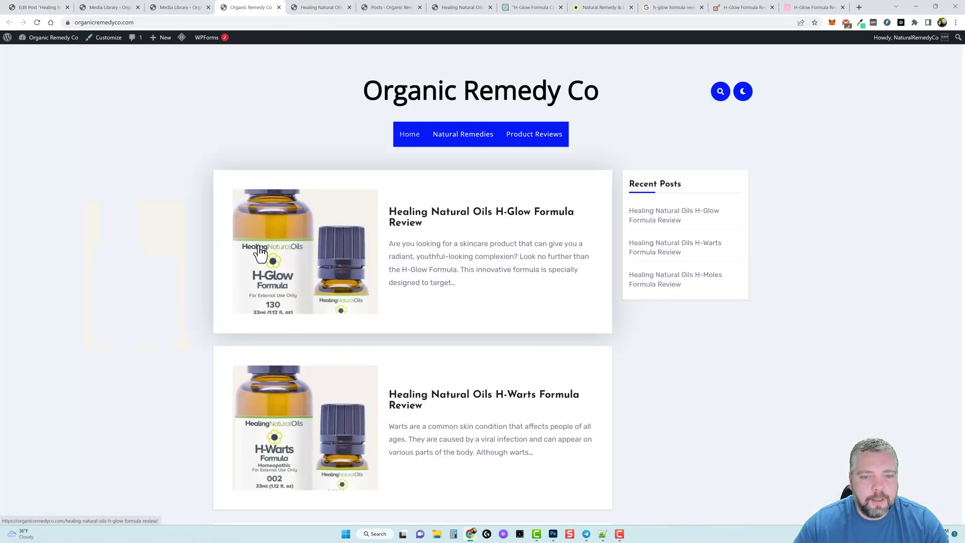
scroll(388, 265, down, 3)
scroll(442, 251, up, 3)
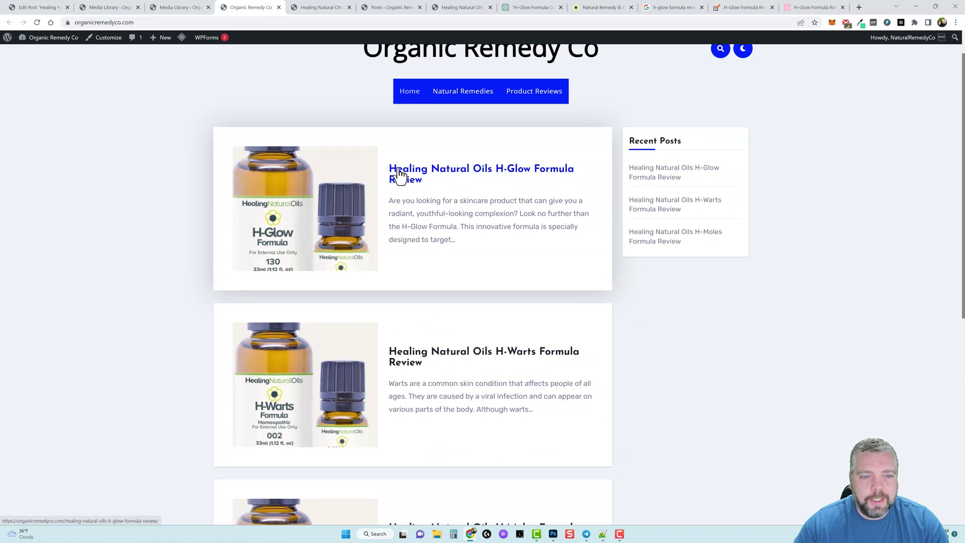
click(454, 180)
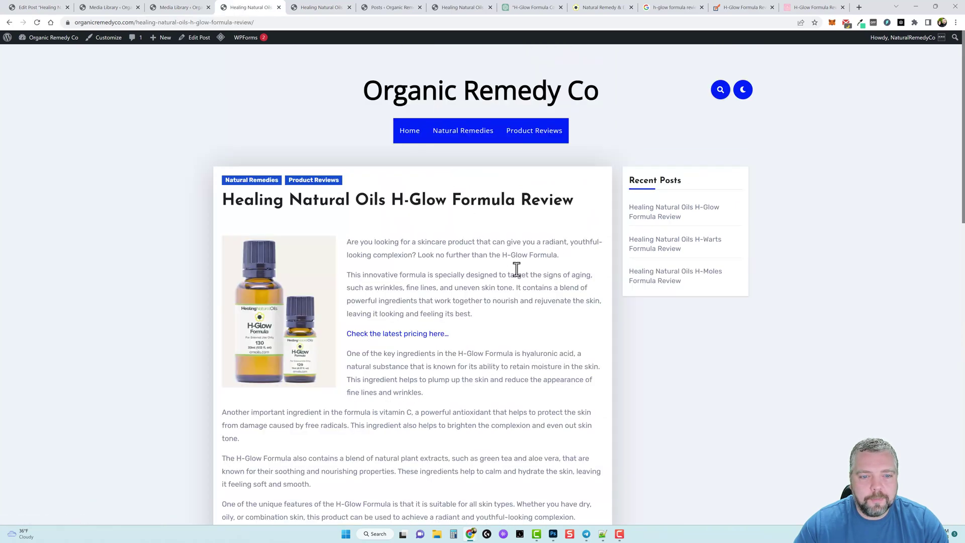
Test the pricing link to the amoils.com product page, then scroll through the live post.
scroll(482, 301, down, 3)
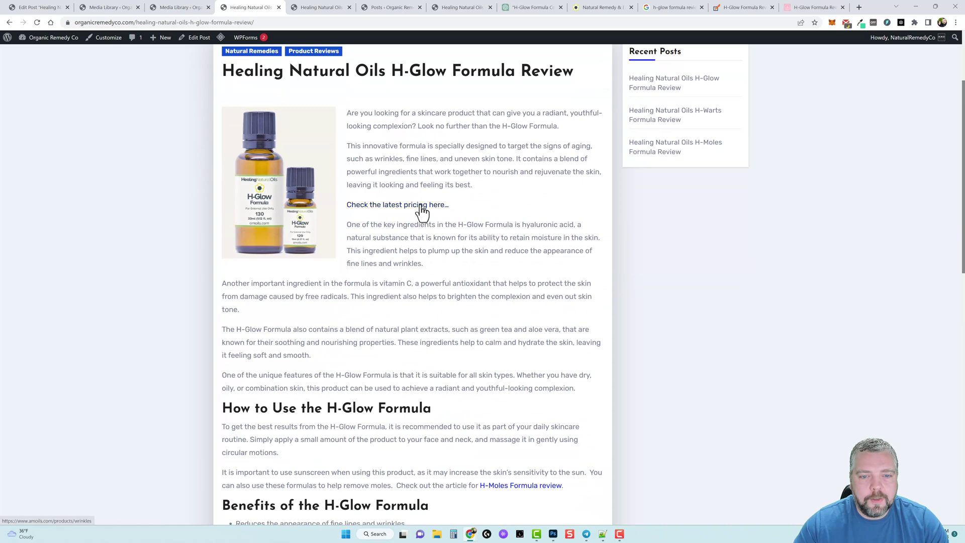
click(417, 205)
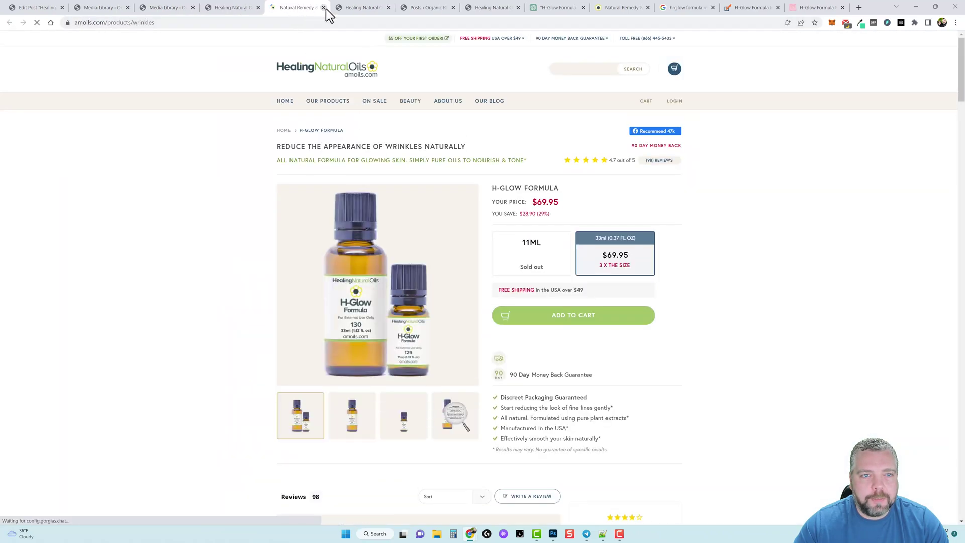
click(323, 7)
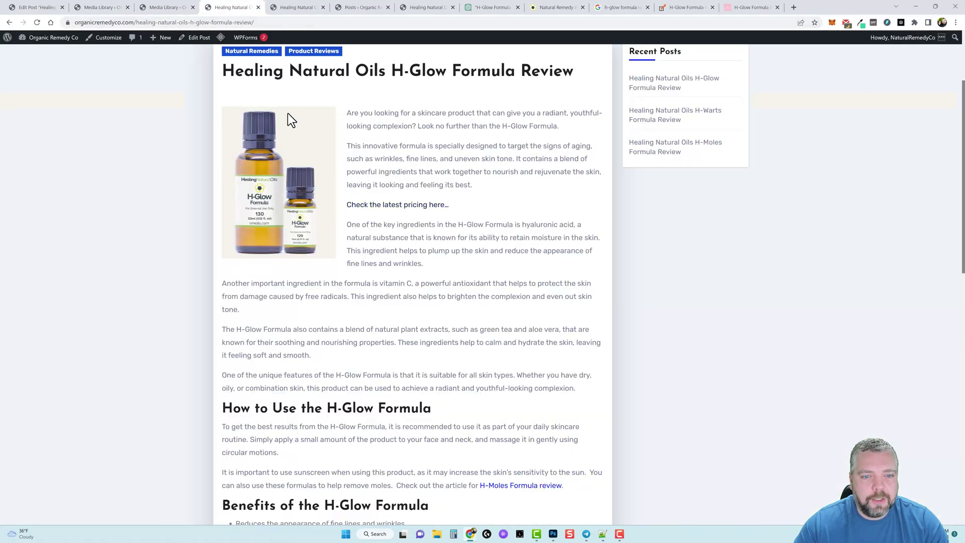
scroll(417, 340, down, 6)
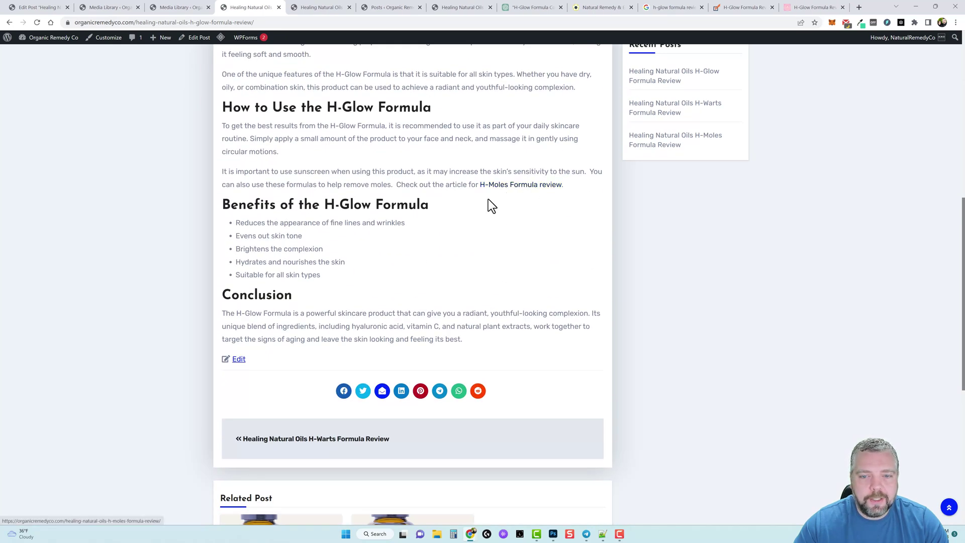
scroll(432, 352, down, 4)
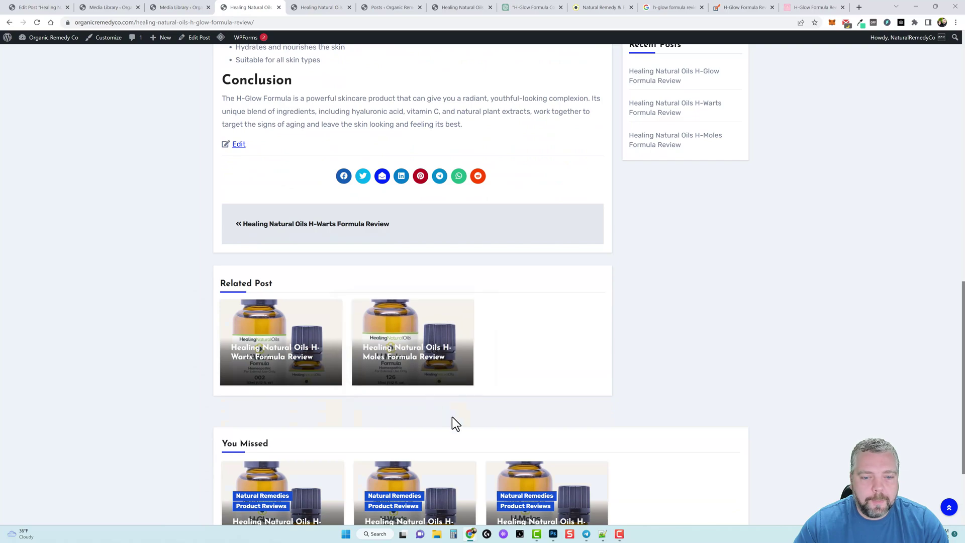
scroll(472, 417, down, 3)
scroll(498, 404, up, 7)
scroll(495, 392, up, 8)
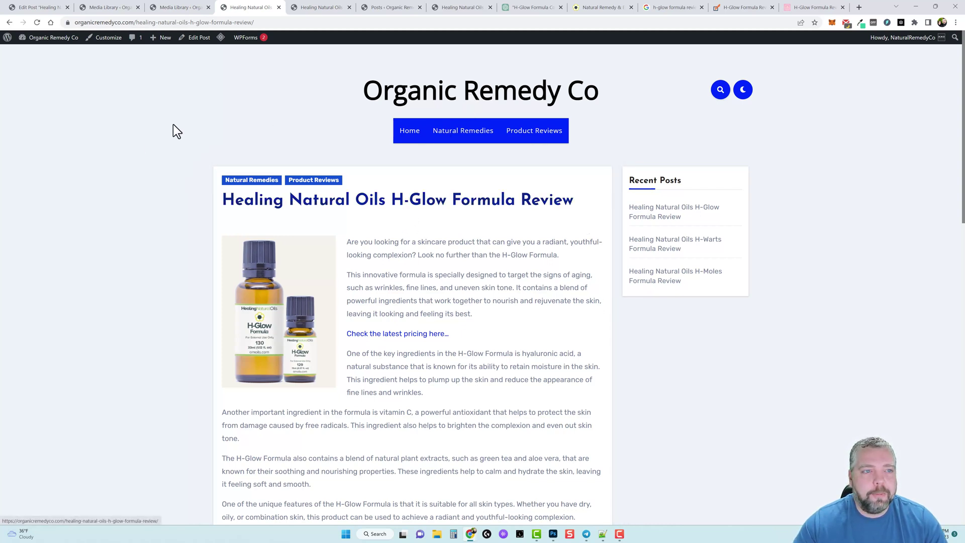
mouse_move(7, 39)
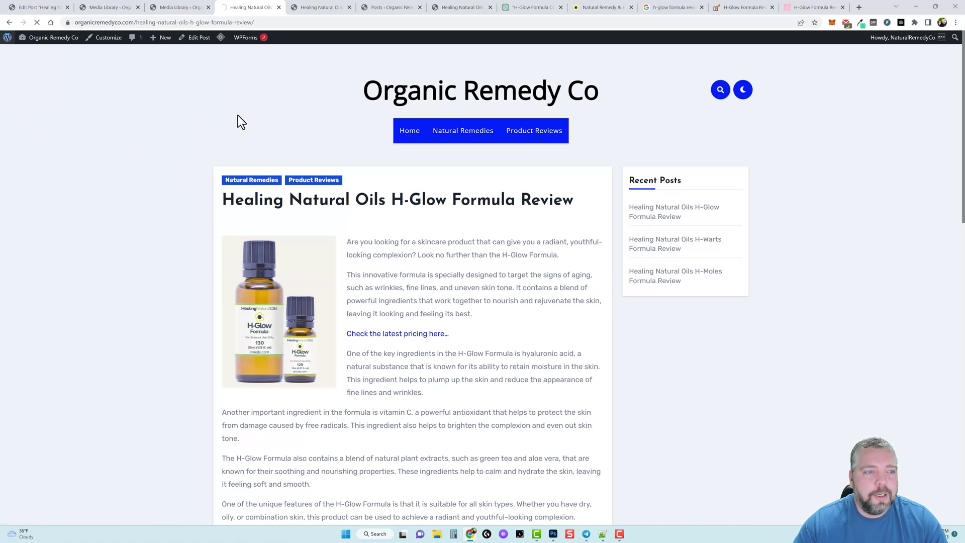
Go from the About WordPress page to theme management and browse the Popular themes grid.
click(7, 39)
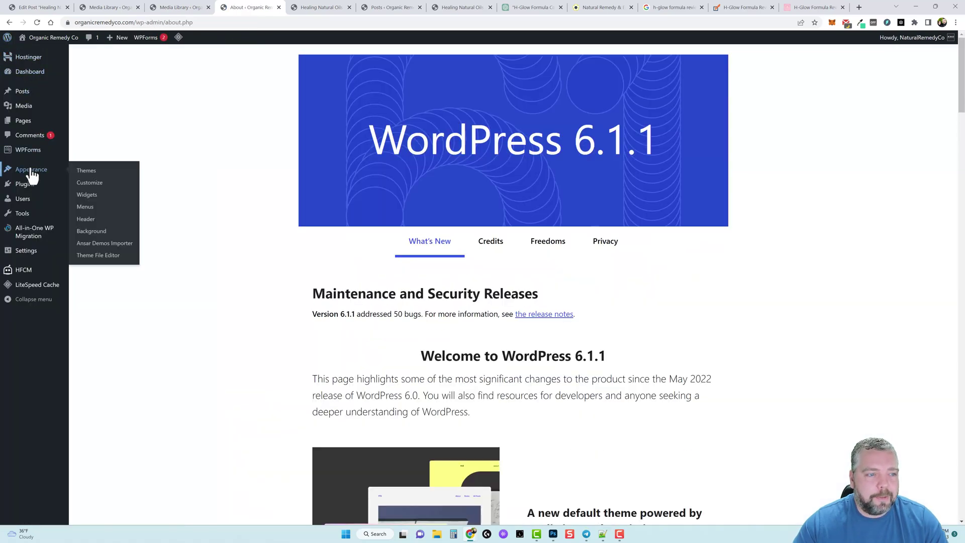
click(79, 174)
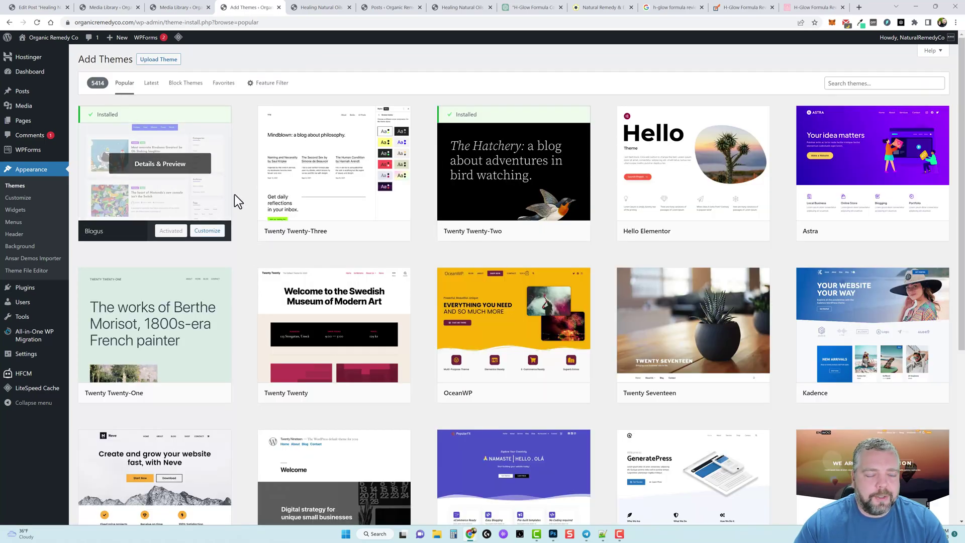
scroll(243, 339, down, 7)
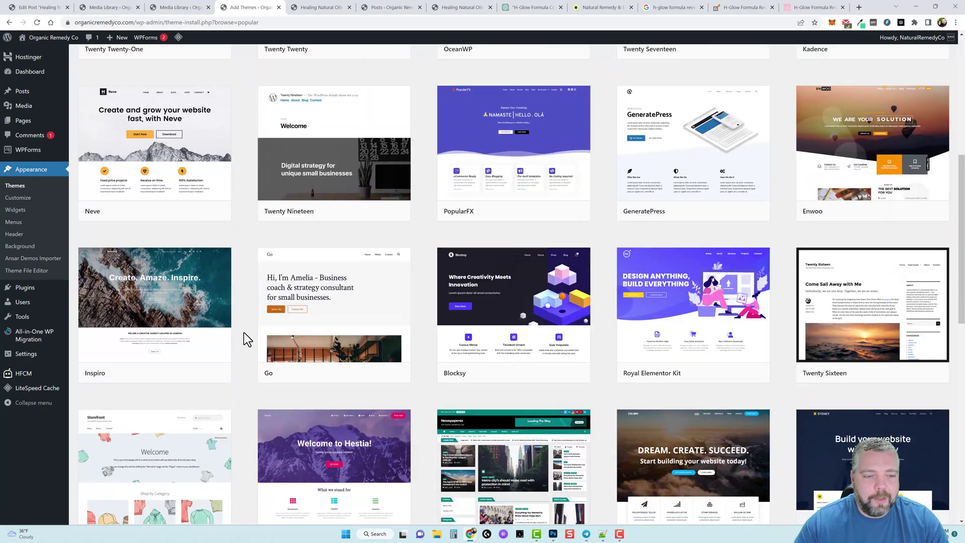
scroll(243, 332, down, 11)
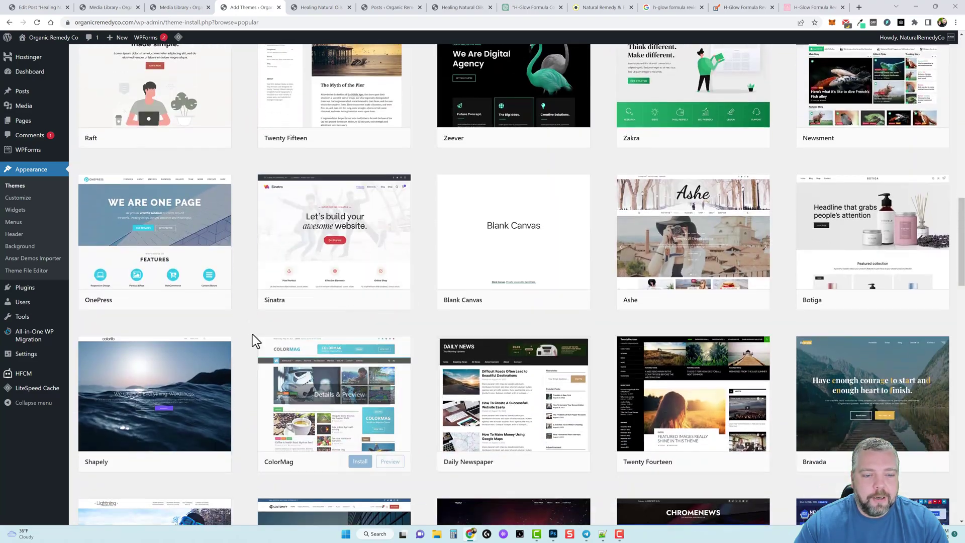
scroll(297, 366, up, 18)
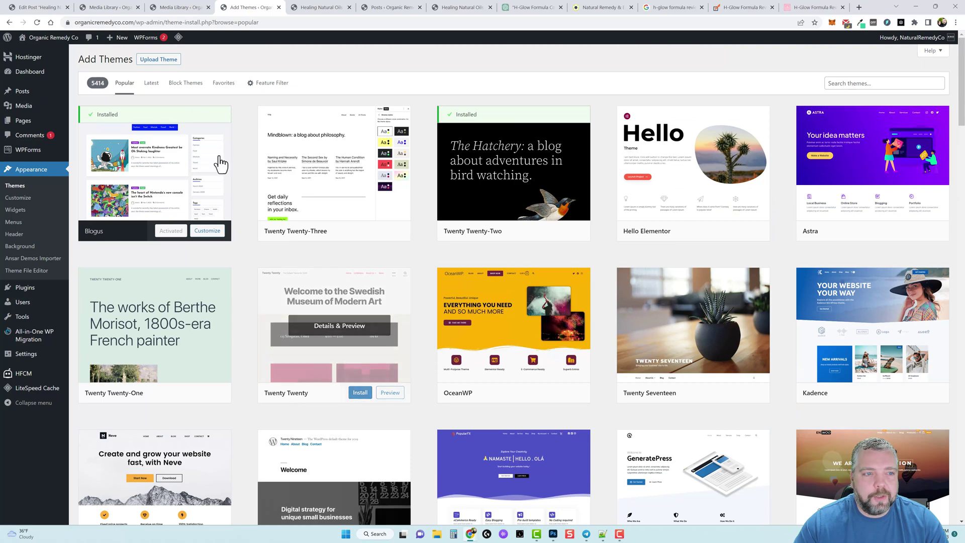